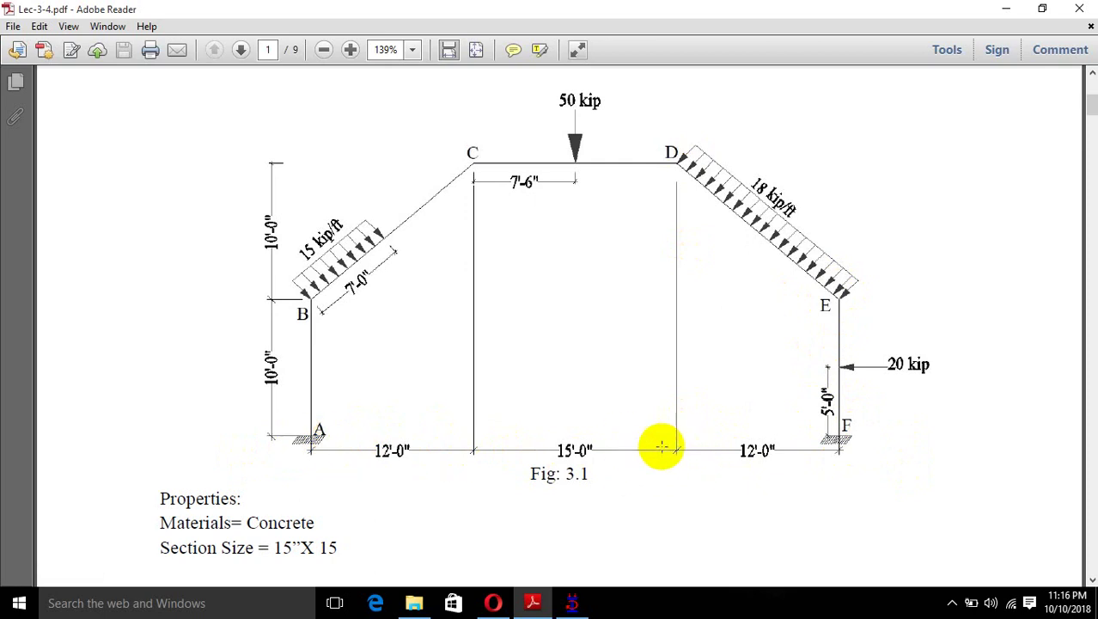
# Switch to STAAD.Pro and start a new model without saving the changes to the open jkkgkjj file
pyautogui.click(572, 602)
pyautogui.click(621, 338)
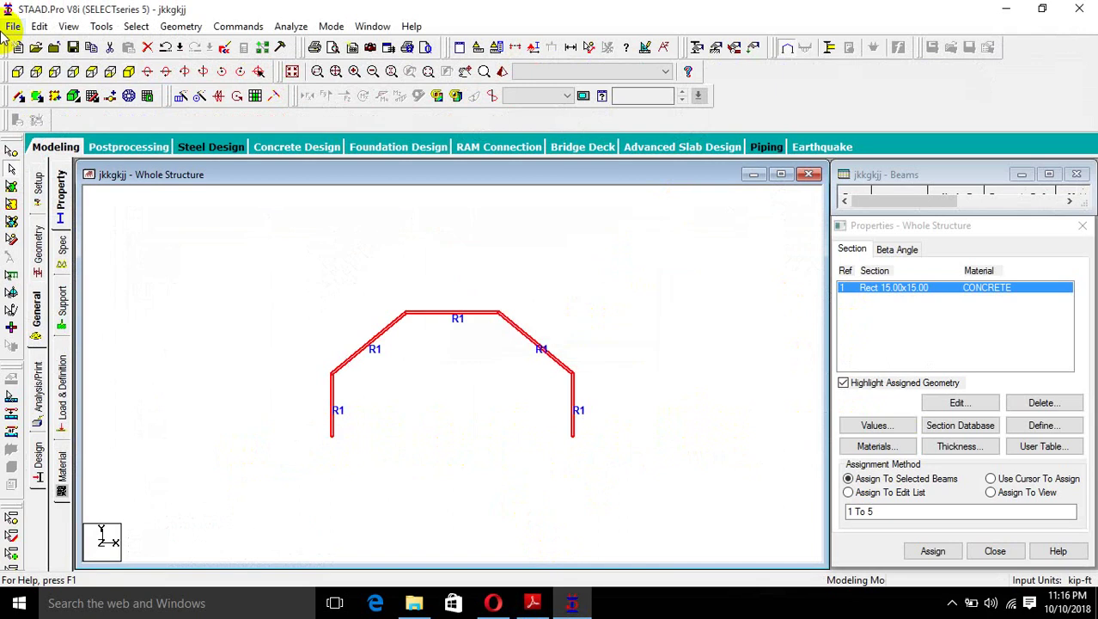
pyautogui.click(12, 26)
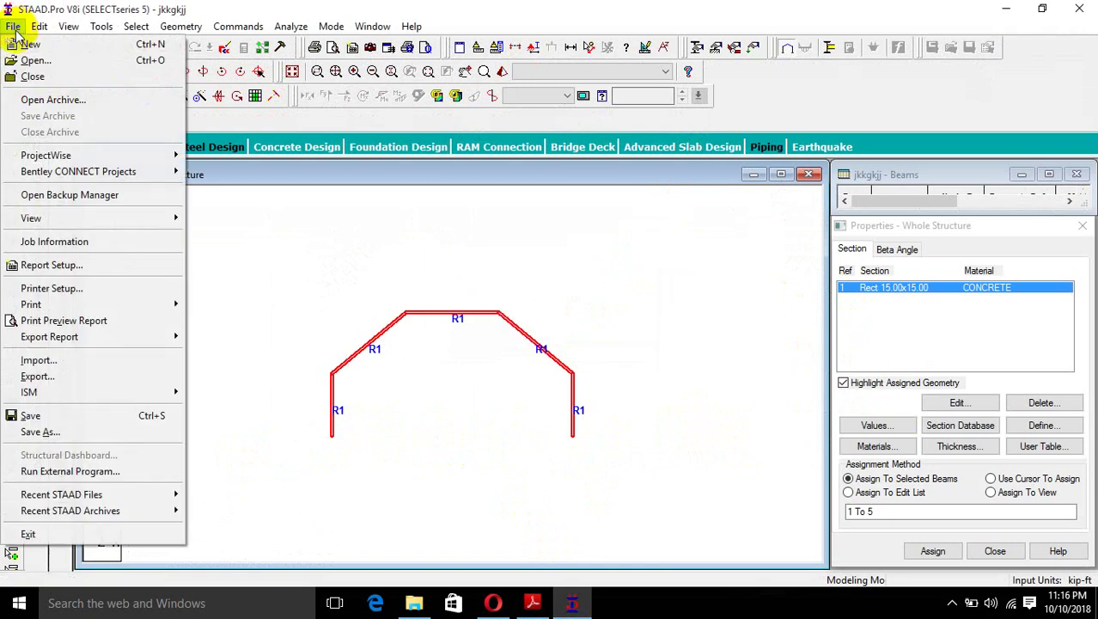
pyautogui.click(39, 45)
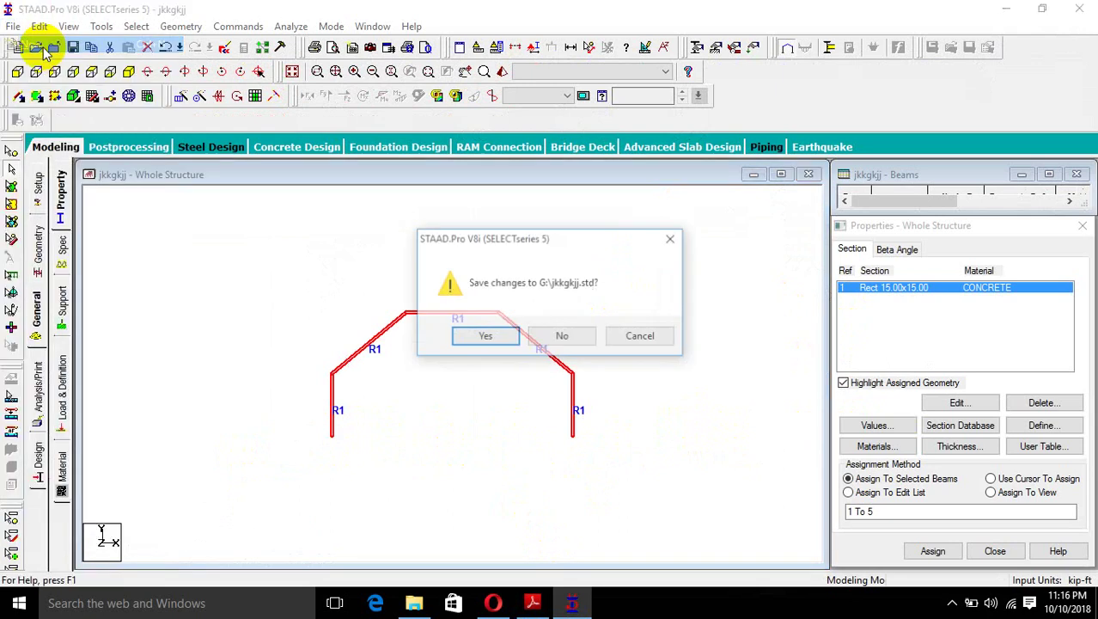
pyautogui.click(555, 339)
# Create a new Space structure named nhh with foot and kilopound units, starting with Add Beam
pyautogui.click(389, 176)
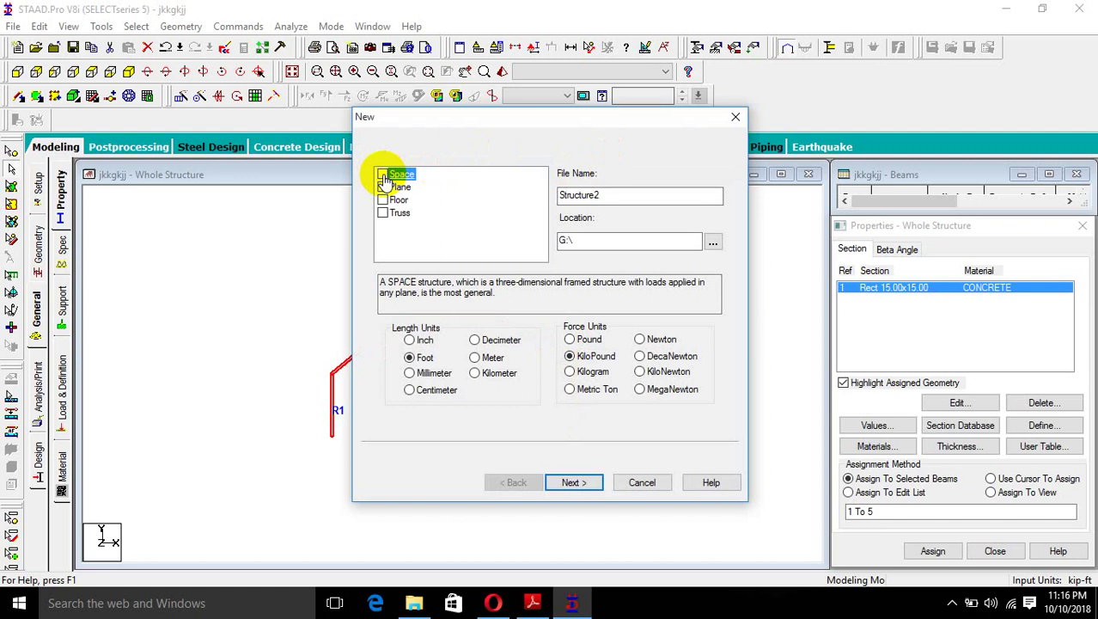
pyautogui.click(382, 176)
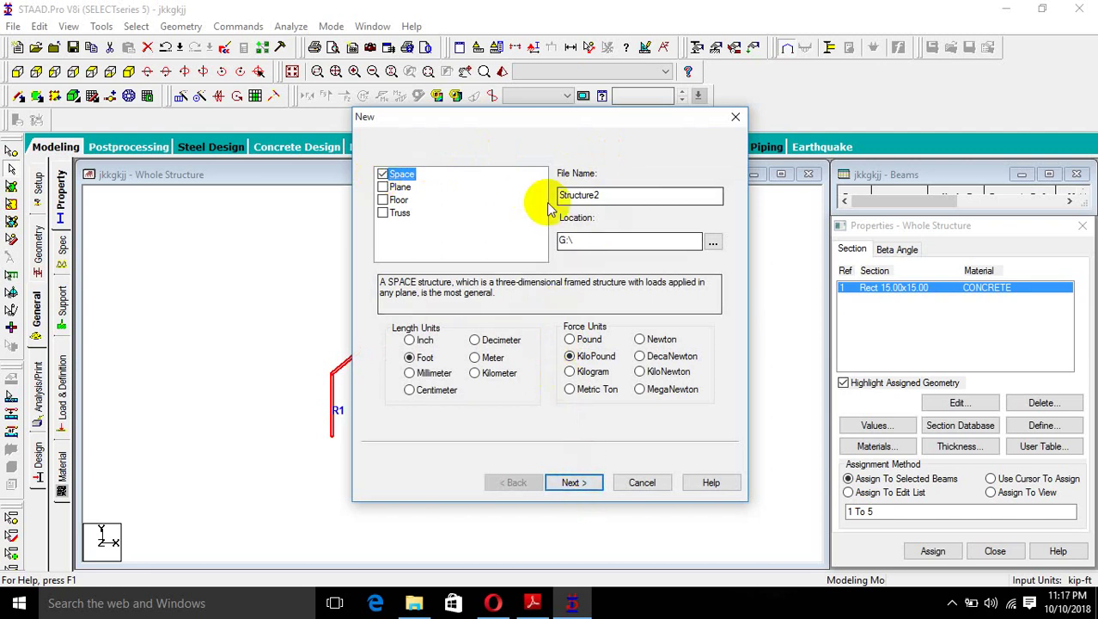
pyautogui.click(654, 194)
pyautogui.doubleClick(653, 193)
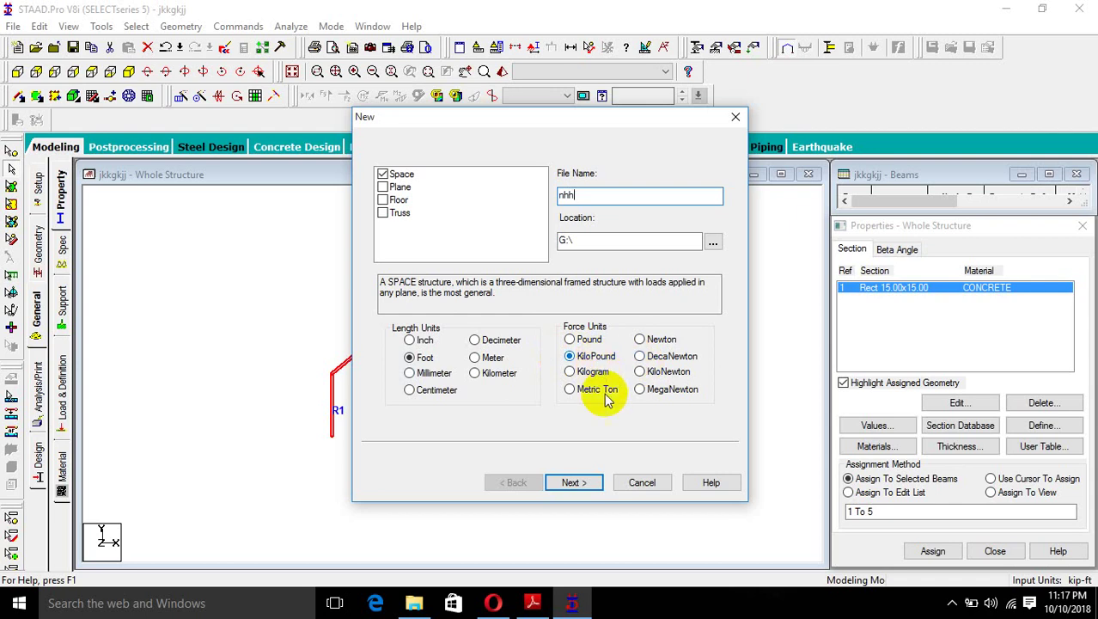
pyautogui.click(569, 480)
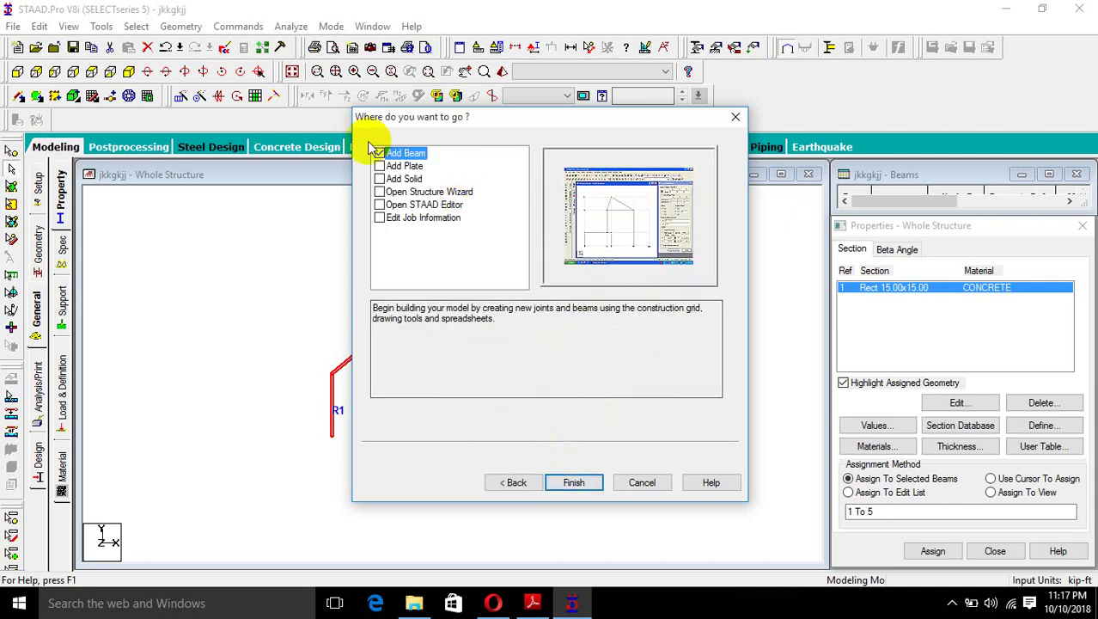
pyautogui.click(576, 486)
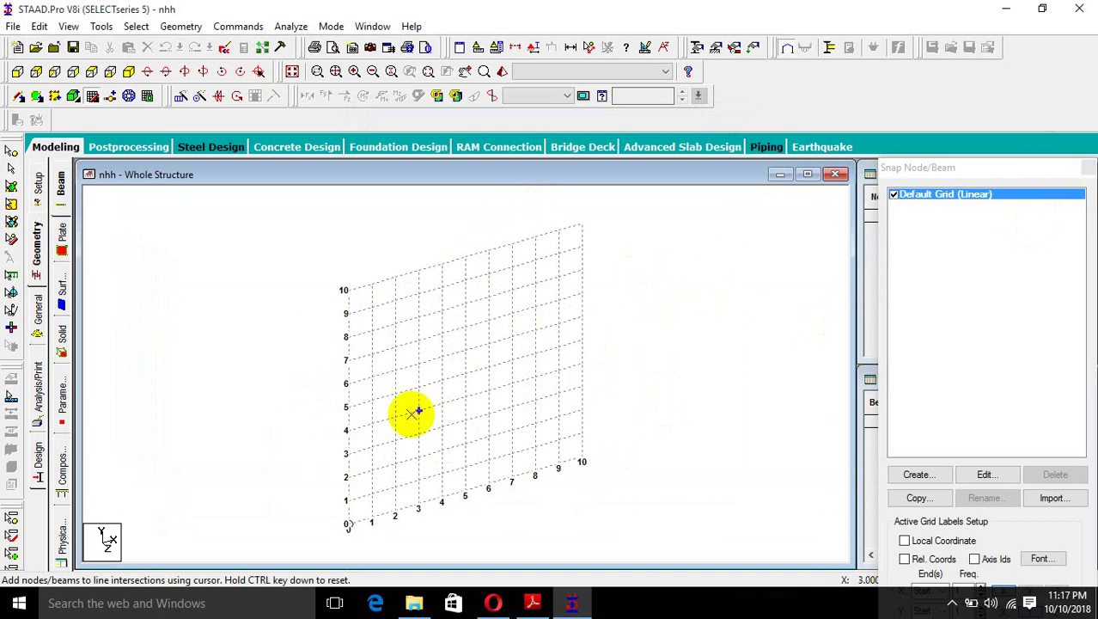
# Close the snap grid settings and enter node 1 at X 0, Y 0, Z 0 ft in the node table
pyautogui.click(1088, 167)
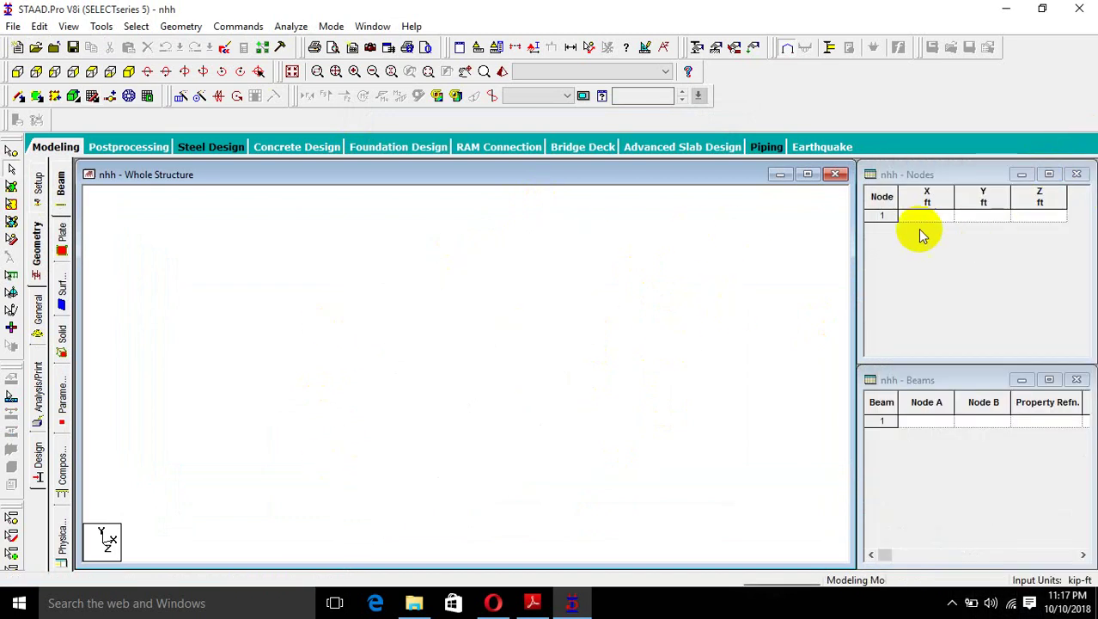
pyautogui.click(939, 220)
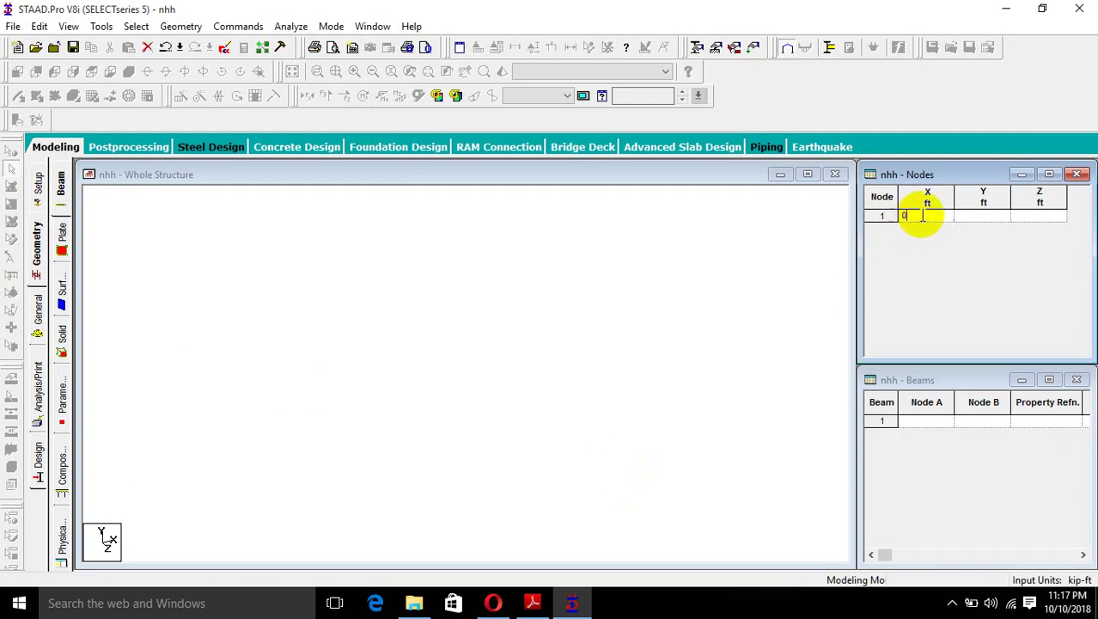
pyautogui.write('0')
pyautogui.click(981, 216)
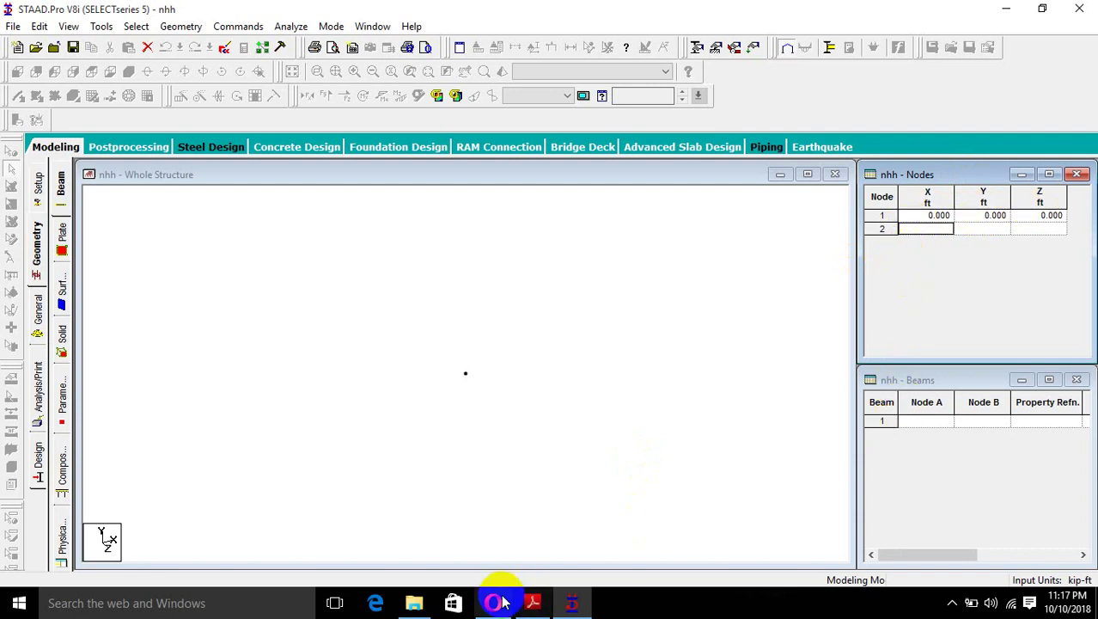
# Consult the frame figure in Adobe Reader and, back in STAAD.Pro, enter node 2 at X 0, Y 10, Z 0 ft
pyautogui.click(532, 604)
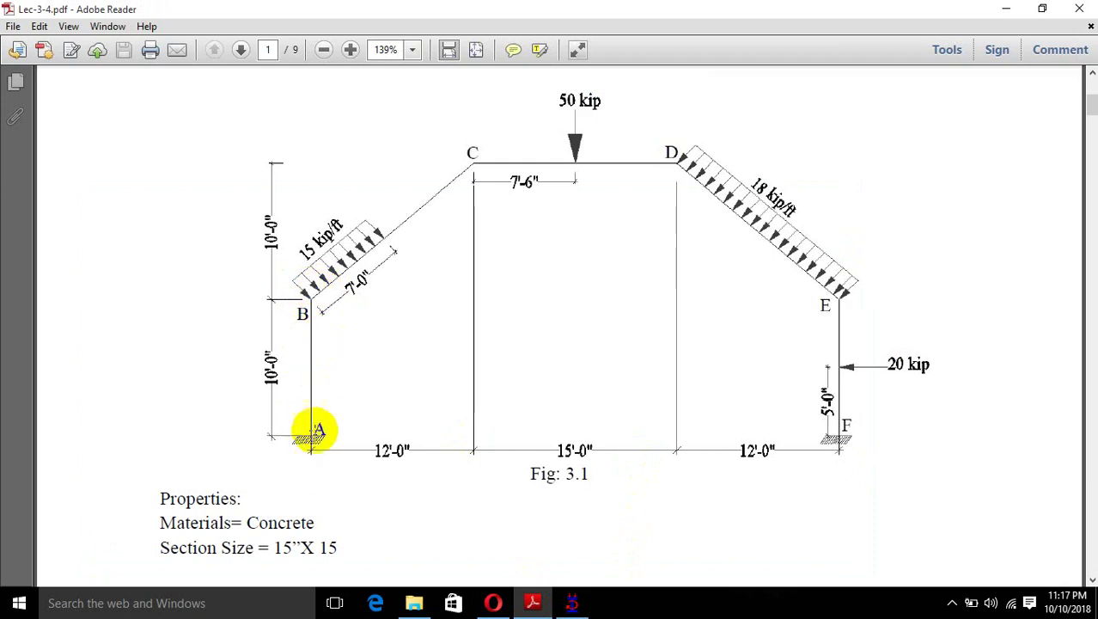
pyautogui.click(1007, 8)
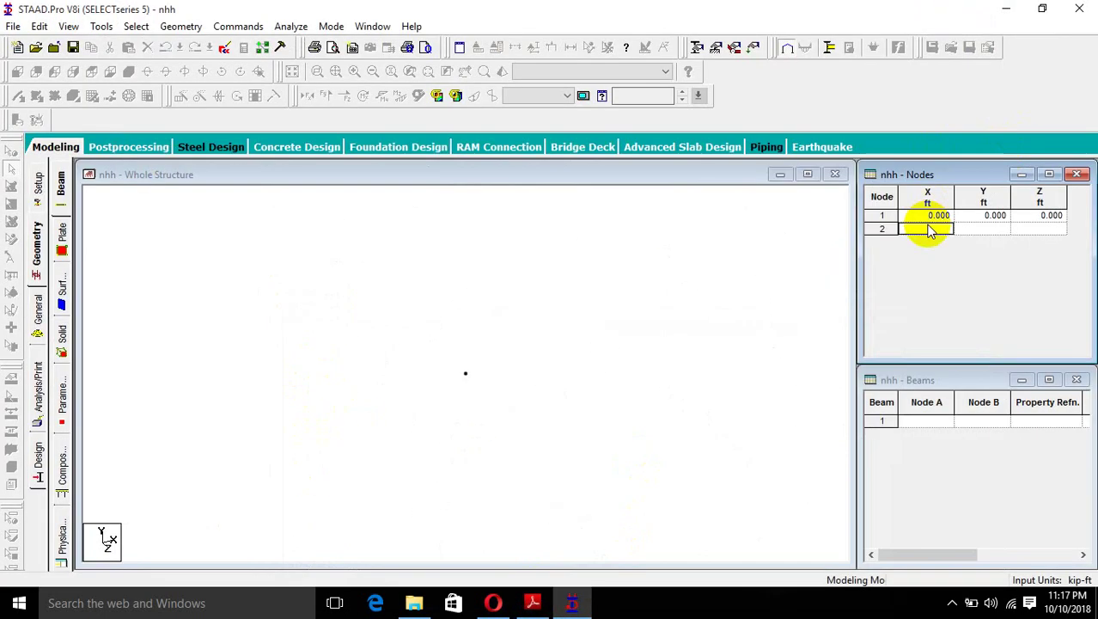
pyautogui.write('0')
pyautogui.click(979, 231)
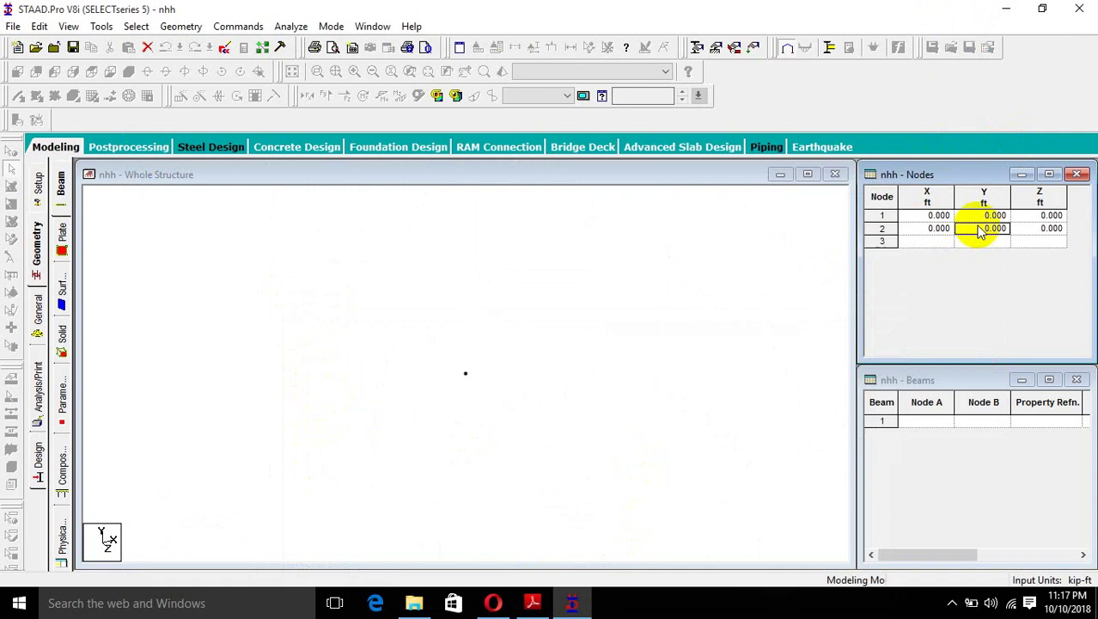
pyautogui.write('10')
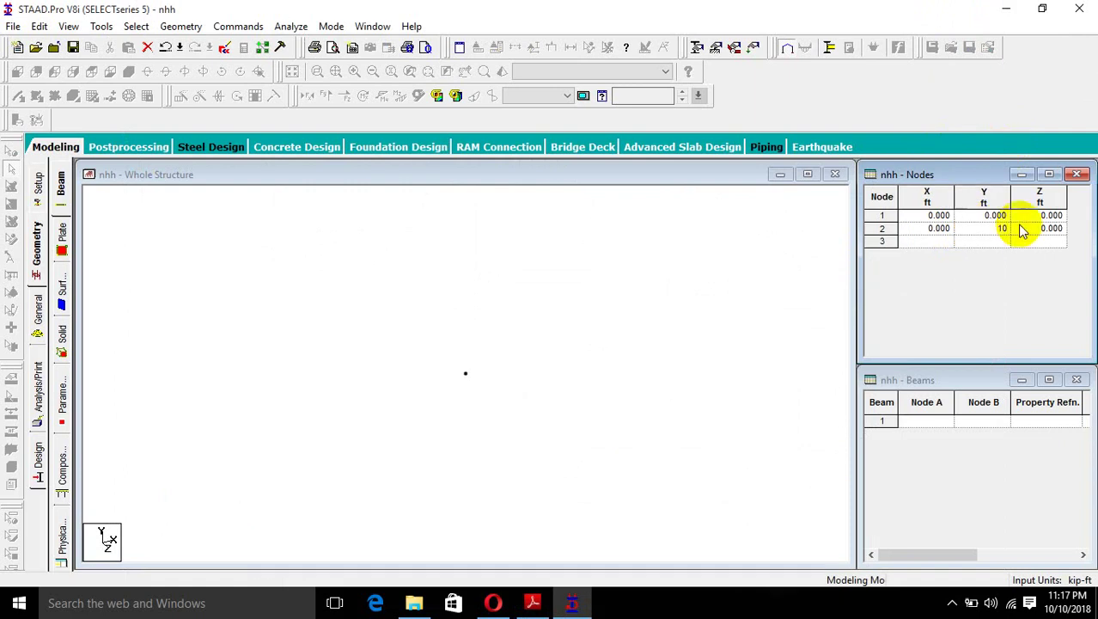
pyautogui.click(919, 241)
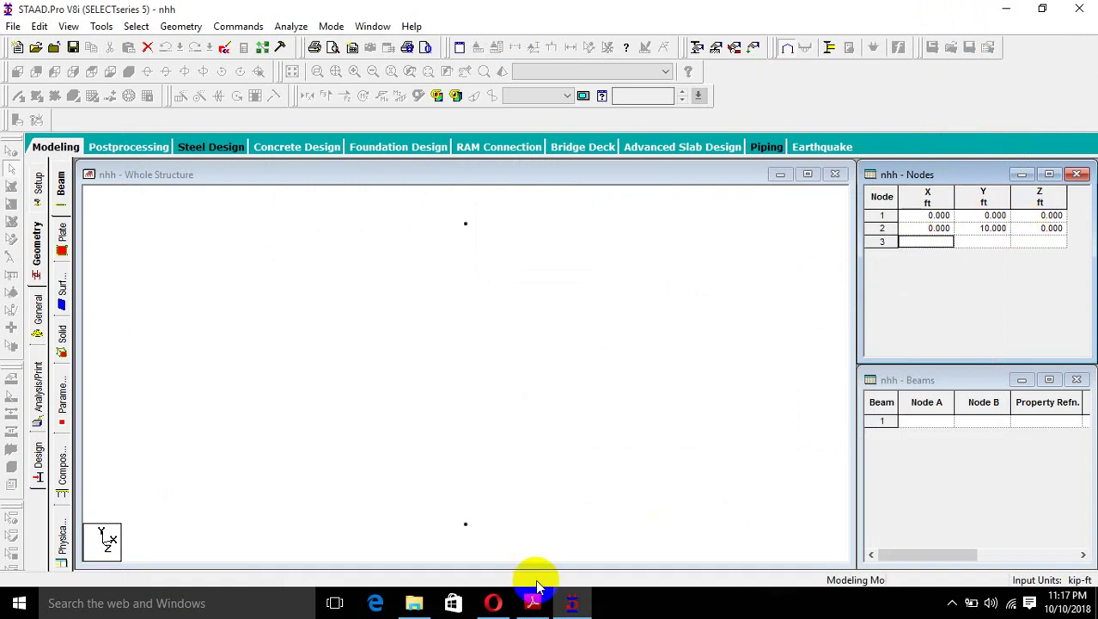
# Check point C in the Adobe Reader figure and, back in STAAD.Pro, enter node 3 at X 12, Y 20, Z 0 ft
pyautogui.click(532, 601)
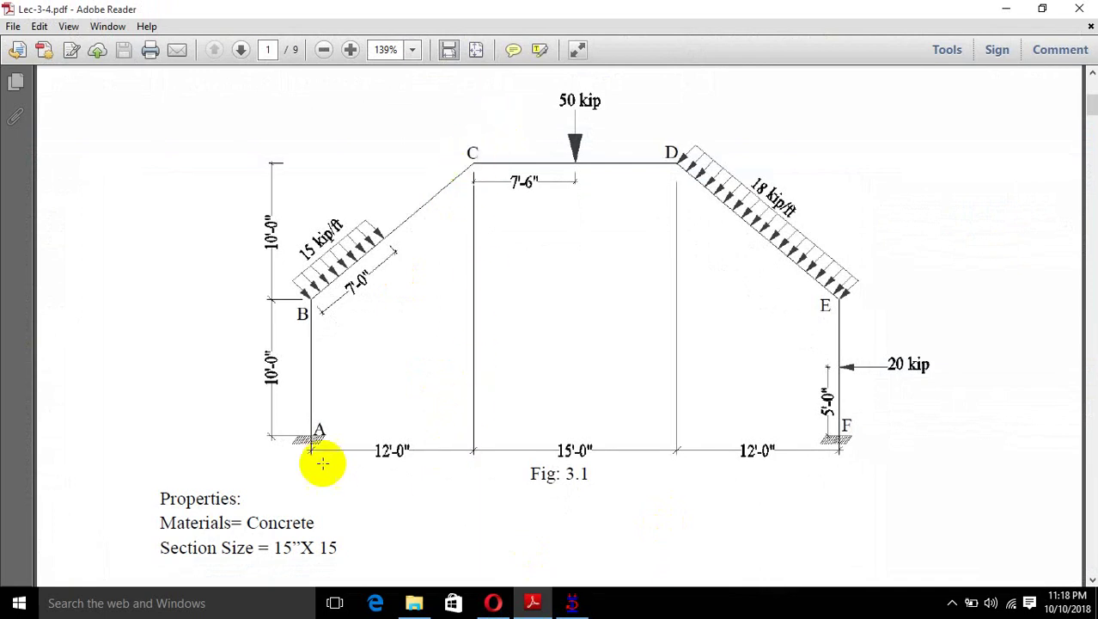
pyautogui.click(1007, 8)
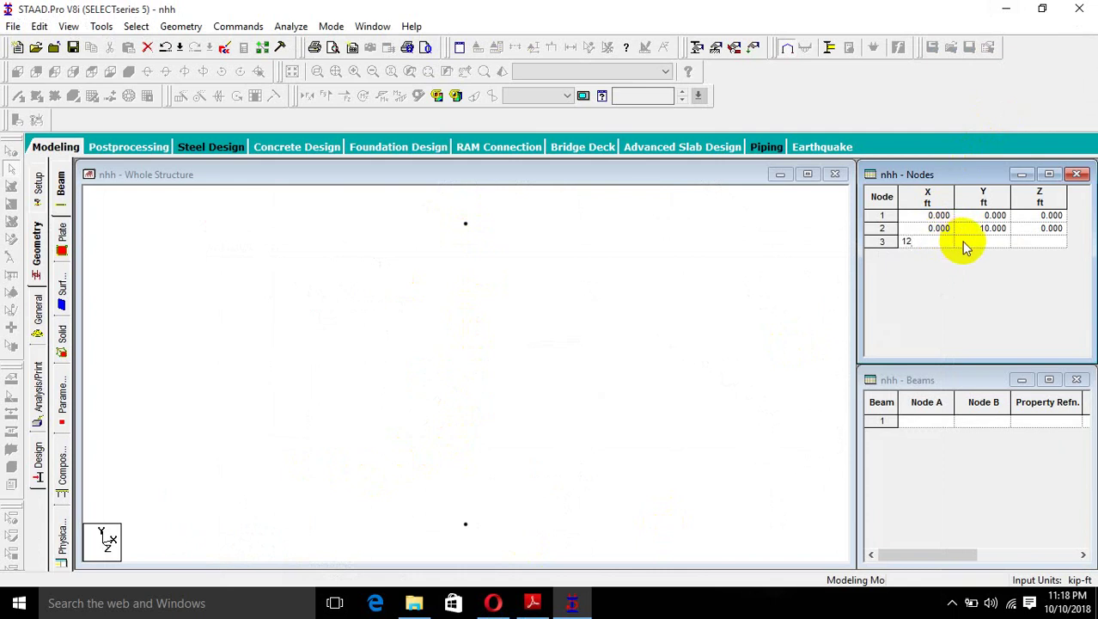
pyautogui.click(981, 245)
pyautogui.write('2')
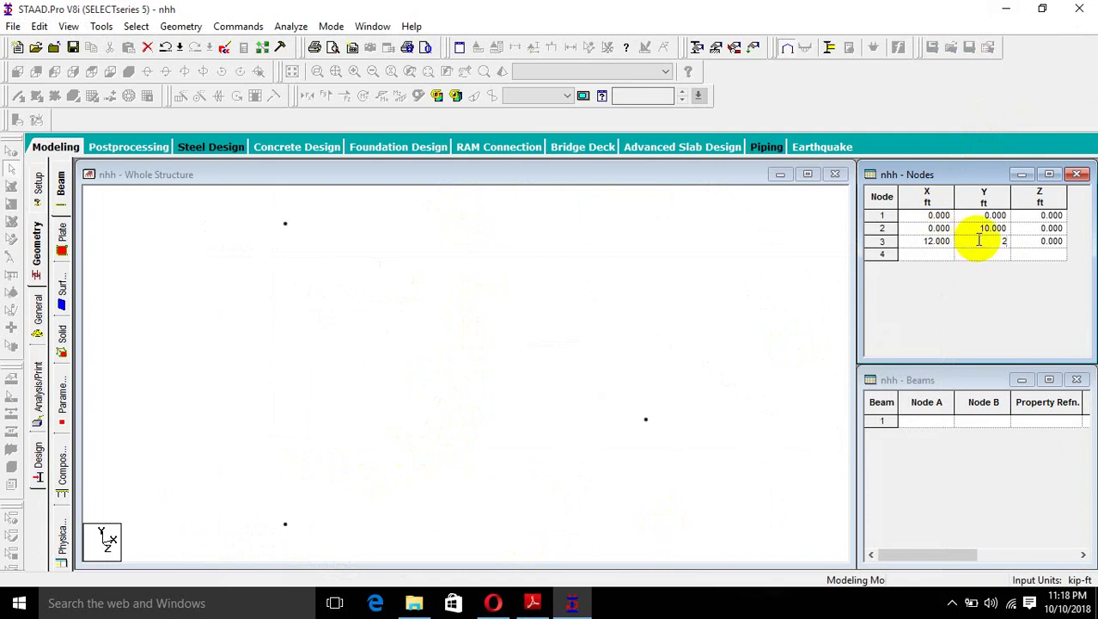
pyautogui.write('0')
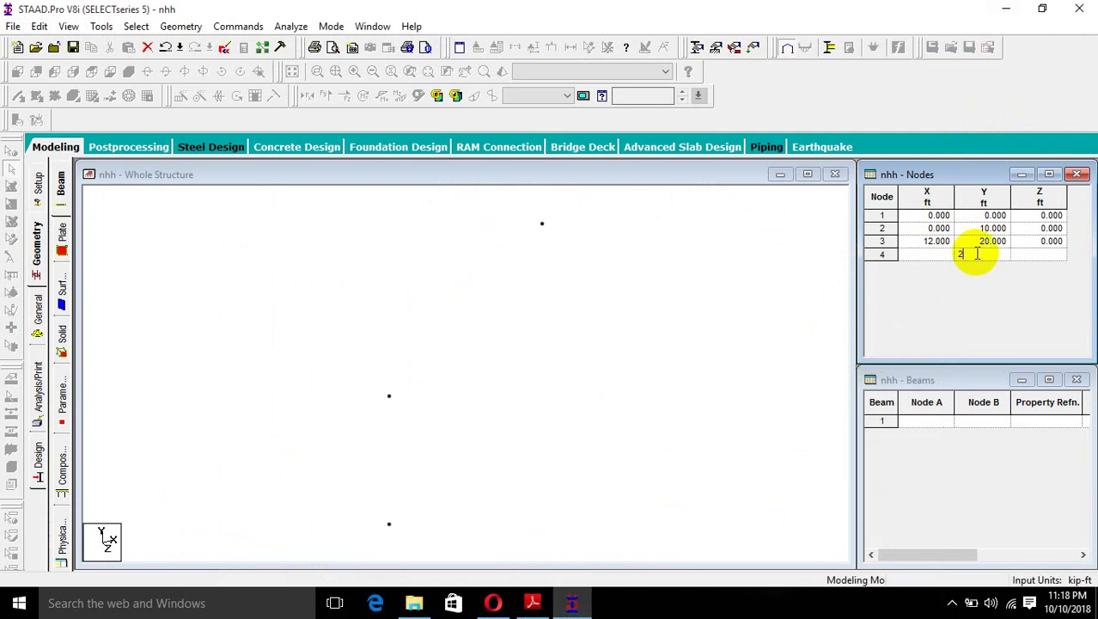
# Enter node 4 at X 27, Y 20, Z 0 ft in STAAD.Pro, checking the horizontal spans in the Adobe Reader figure
pyautogui.click(930, 255)
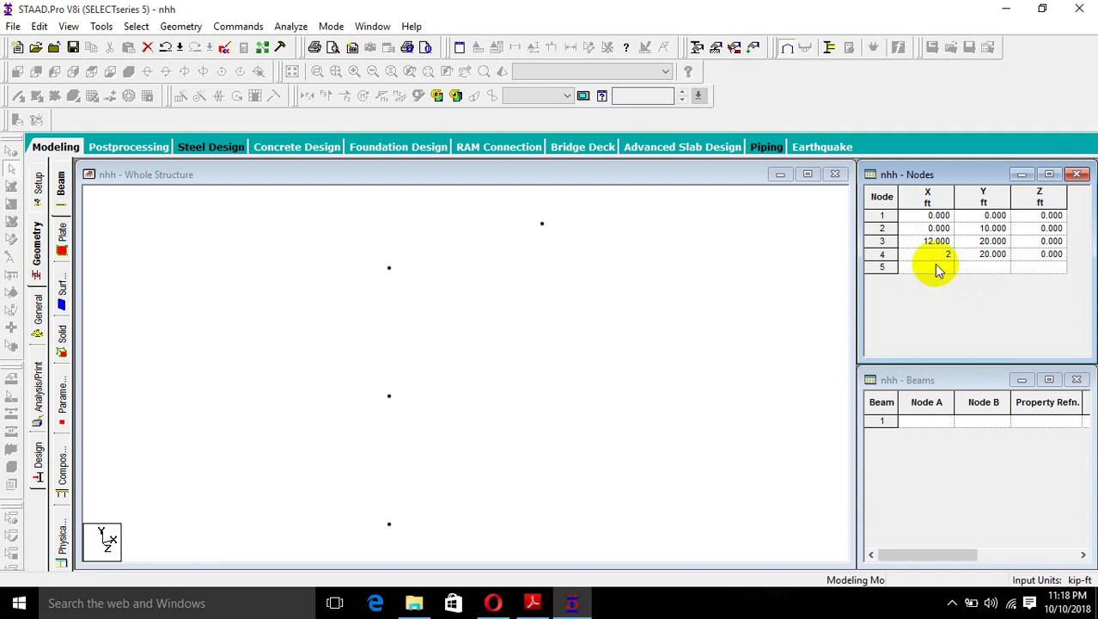
pyautogui.write('27')
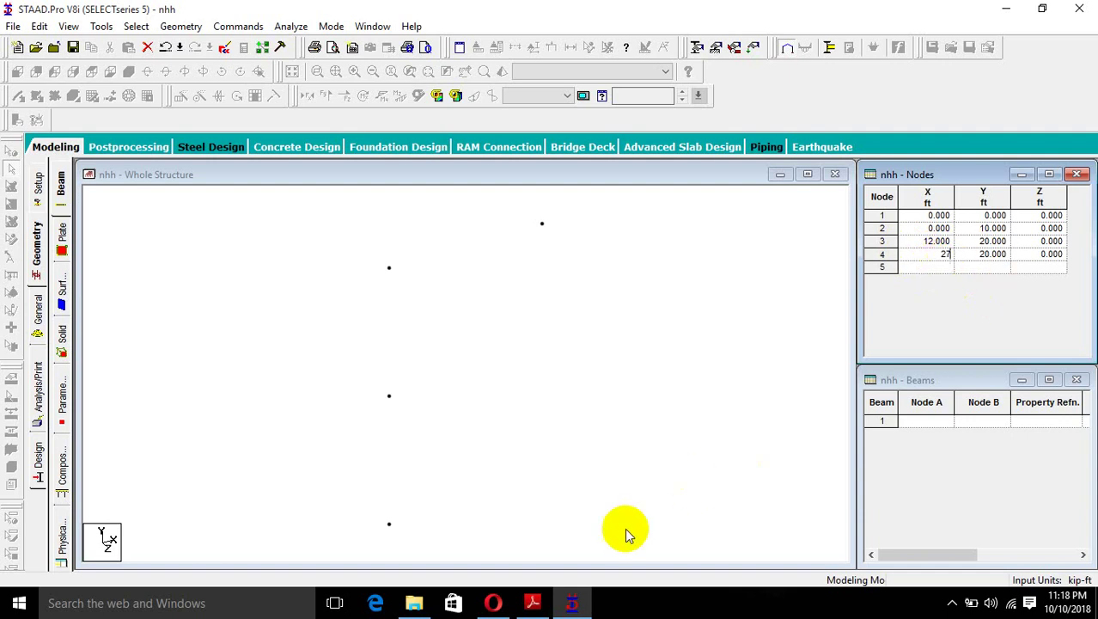
pyautogui.click(533, 603)
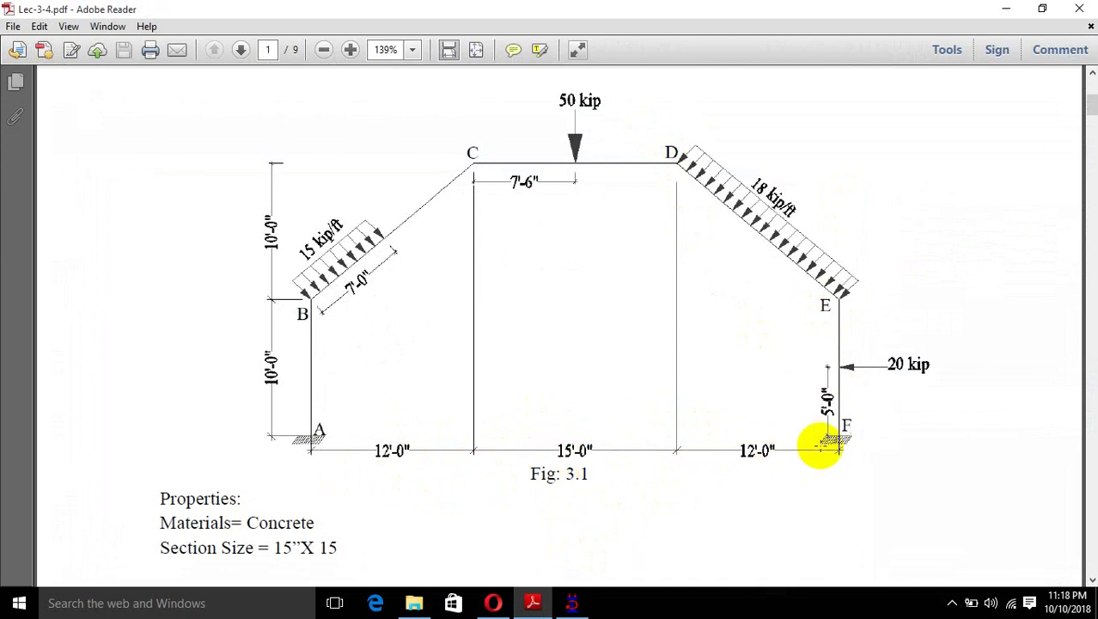
pyautogui.click(1007, 10)
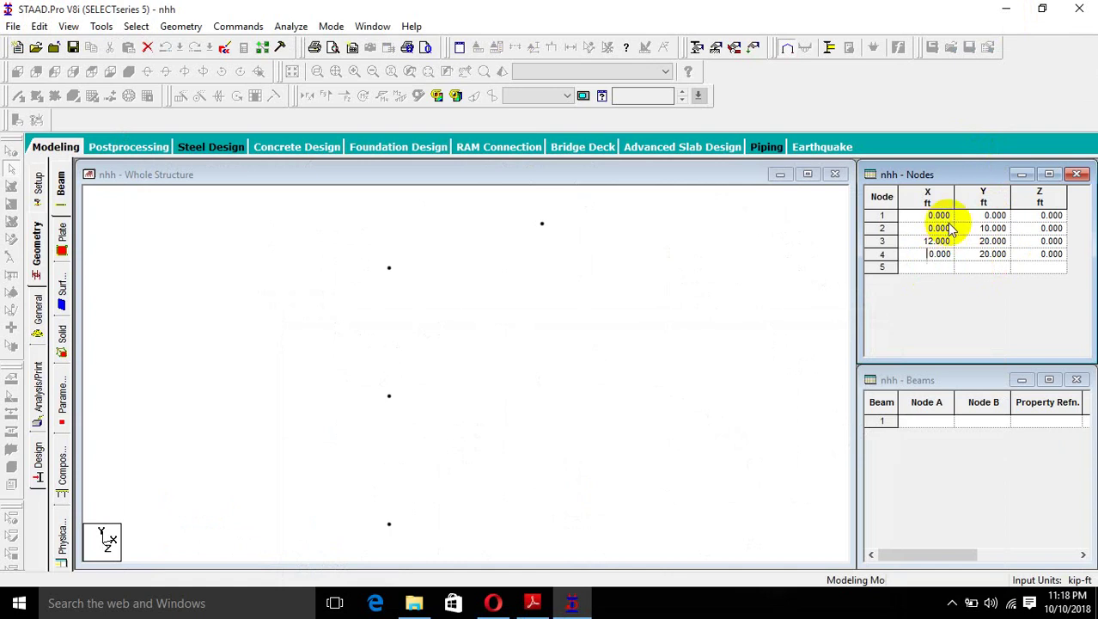
pyautogui.click(533, 603)
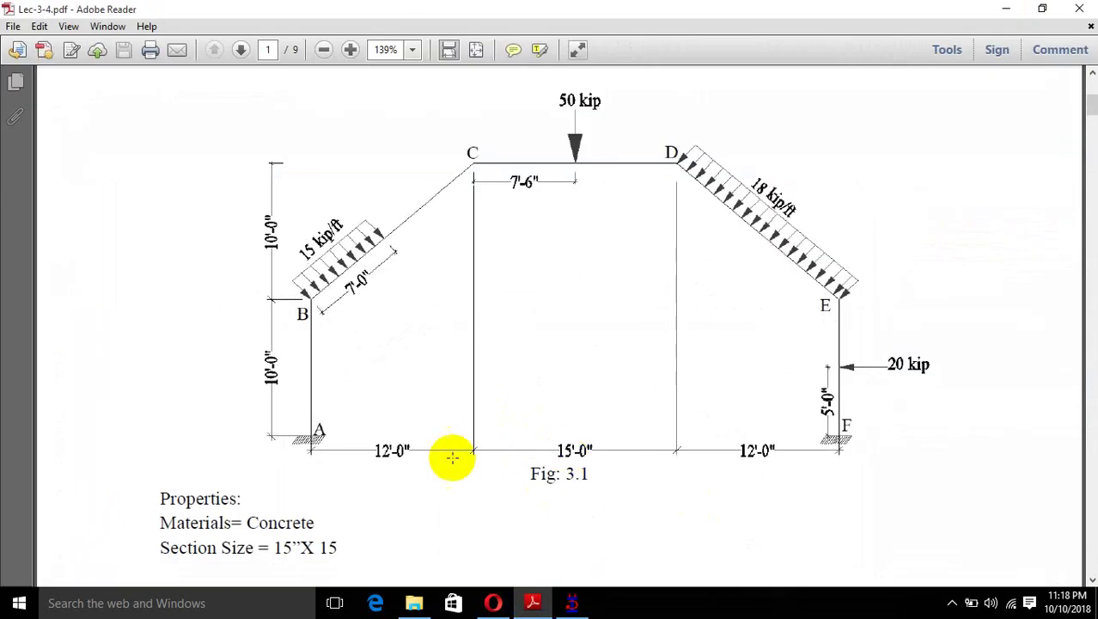
pyautogui.click(1007, 10)
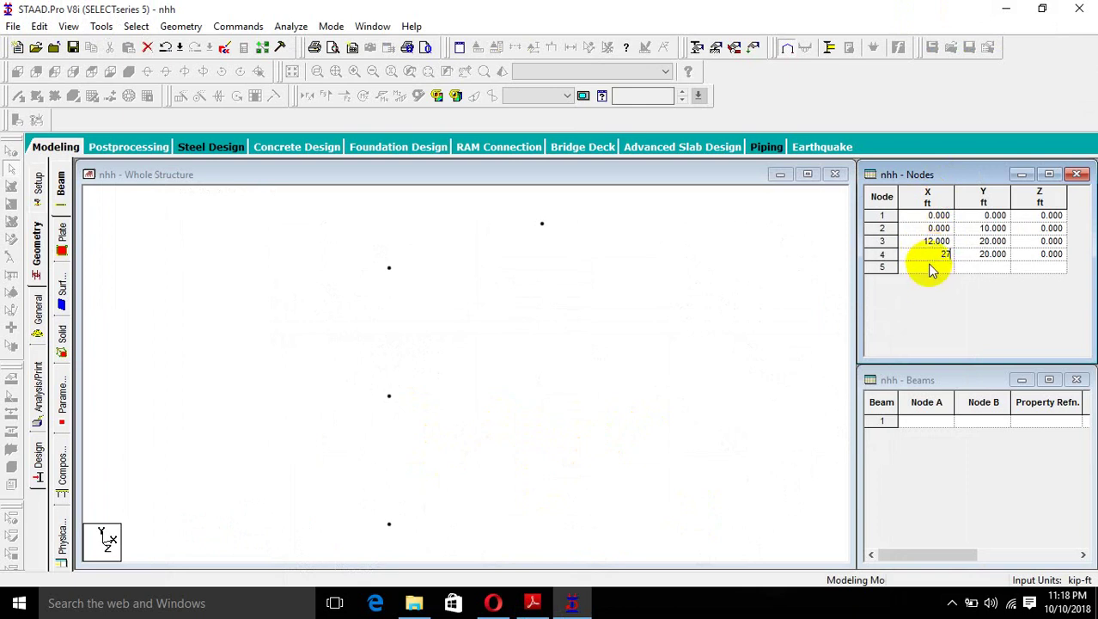
# Enter node 5 at X 39, Y 10 ft and node 6 at X 39, Y 0 ft, both with Z 0
pyautogui.click(930, 265)
pyautogui.write('39')
pyautogui.click(979, 269)
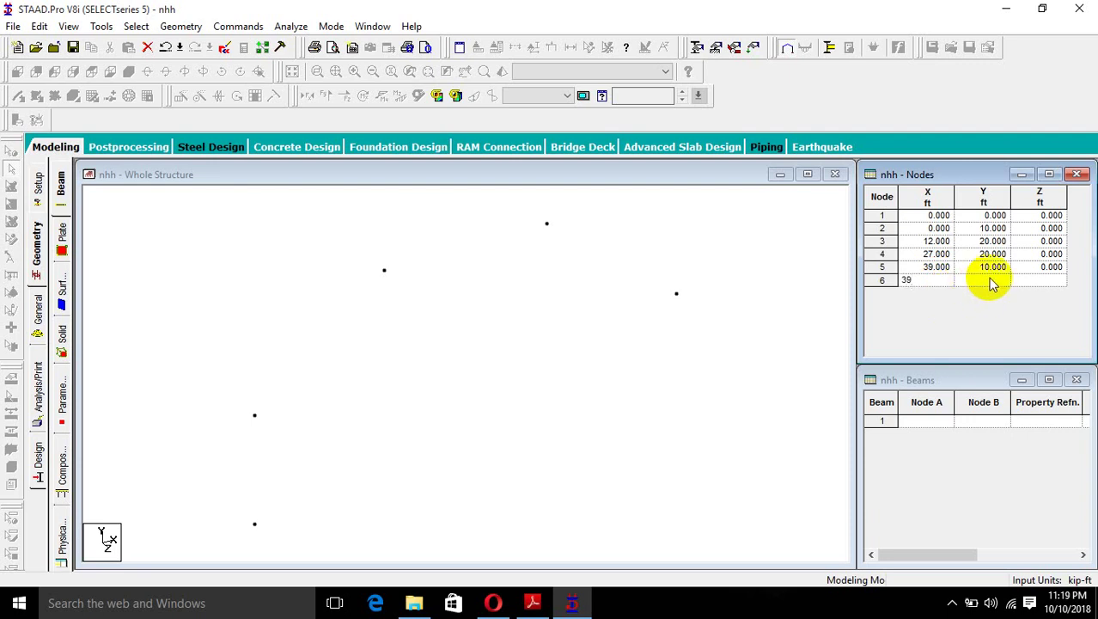
pyautogui.press('Tab')
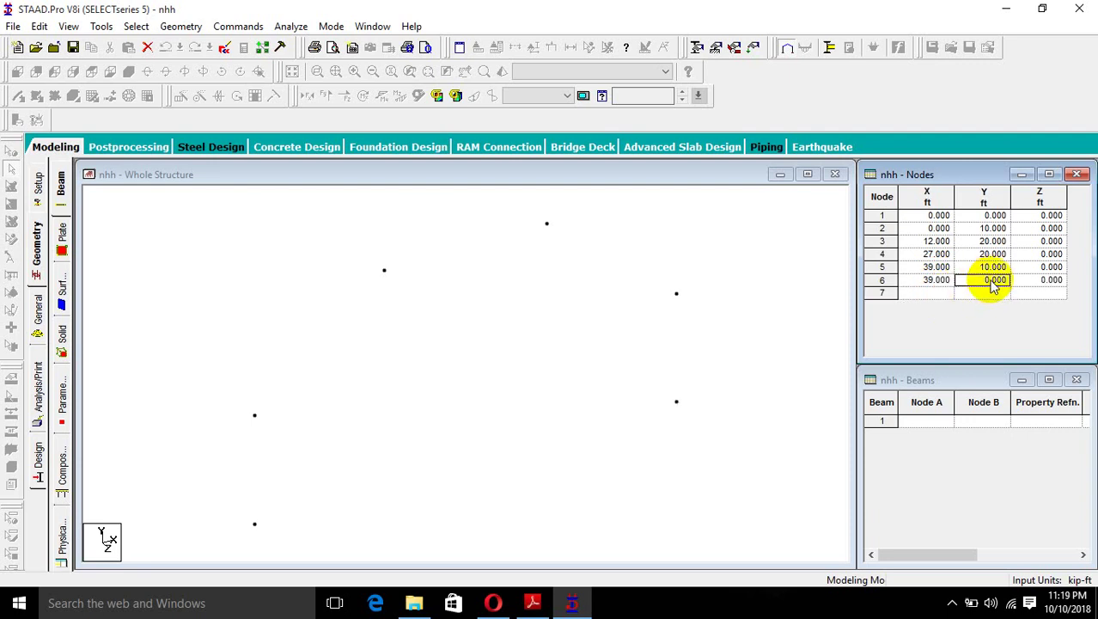
pyautogui.write('0')
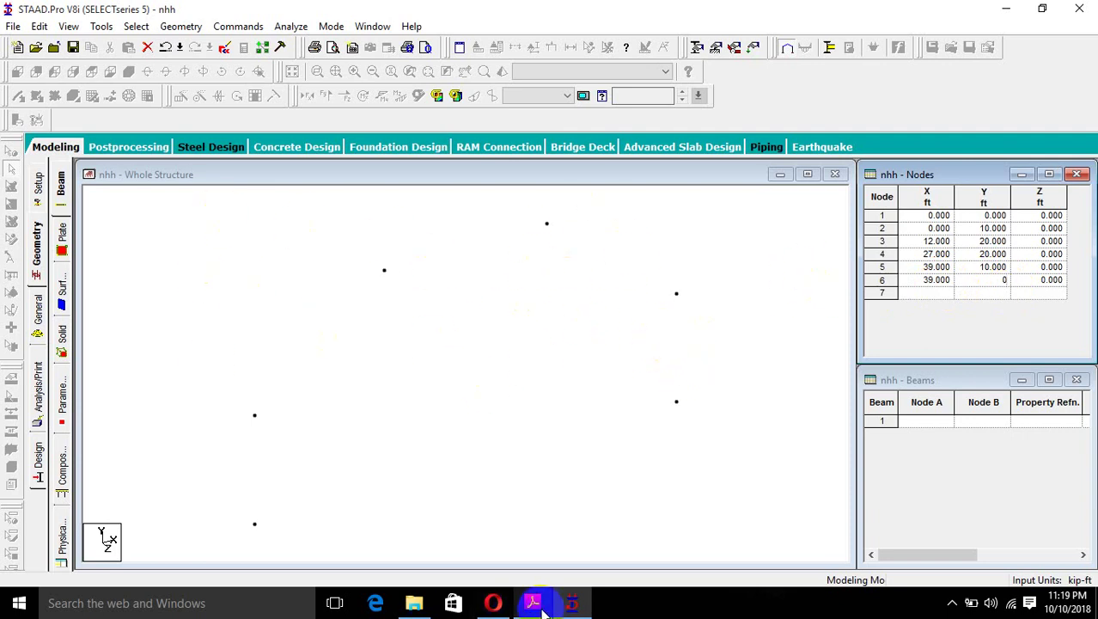
# Show the nodes in front view and compare their layout with the frame figure in Adobe Reader, returning to STAAD.Pro
pyautogui.click(224, 251)
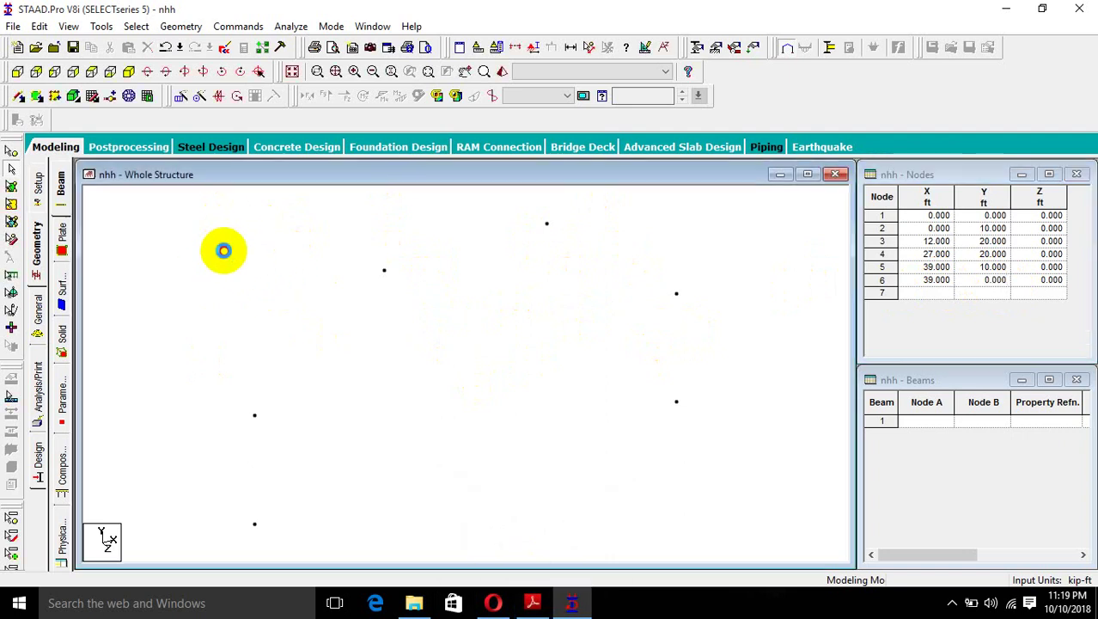
pyautogui.click(13, 72)
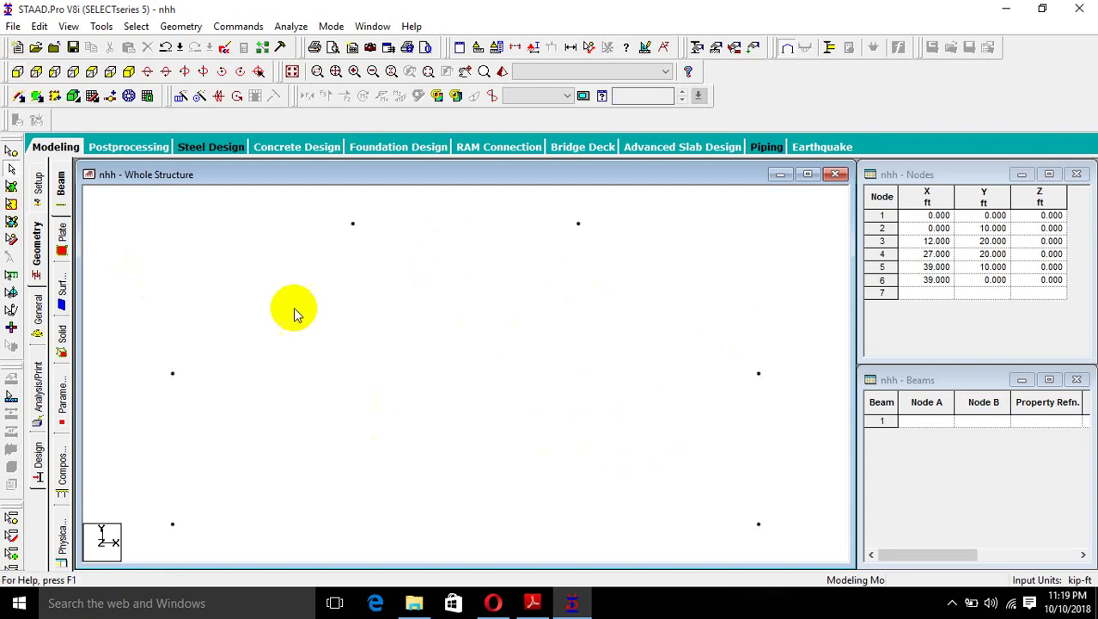
pyautogui.click(533, 605)
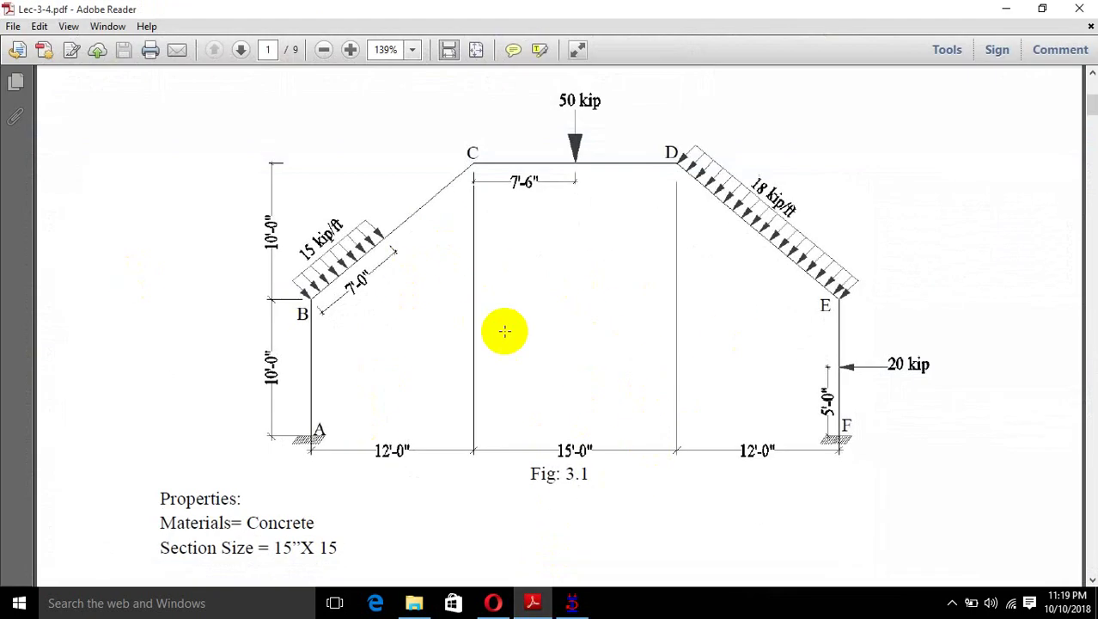
pyautogui.click(1006, 8)
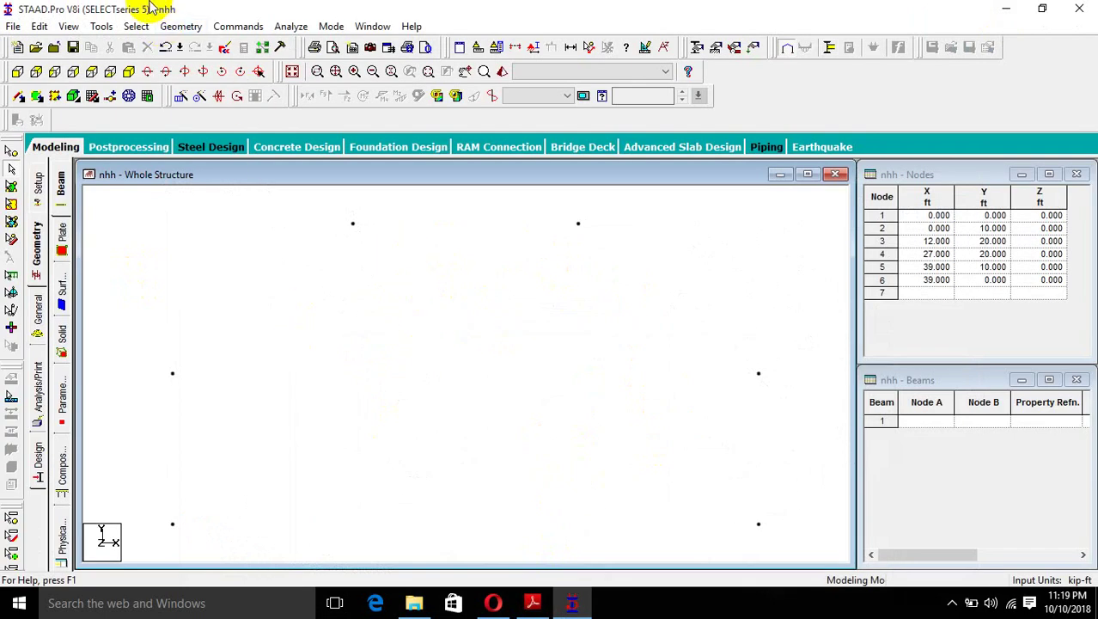
# Add beams from point to point through nodes 1 to 6 in sequence, forming the five-member frame outline
pyautogui.click(181, 26)
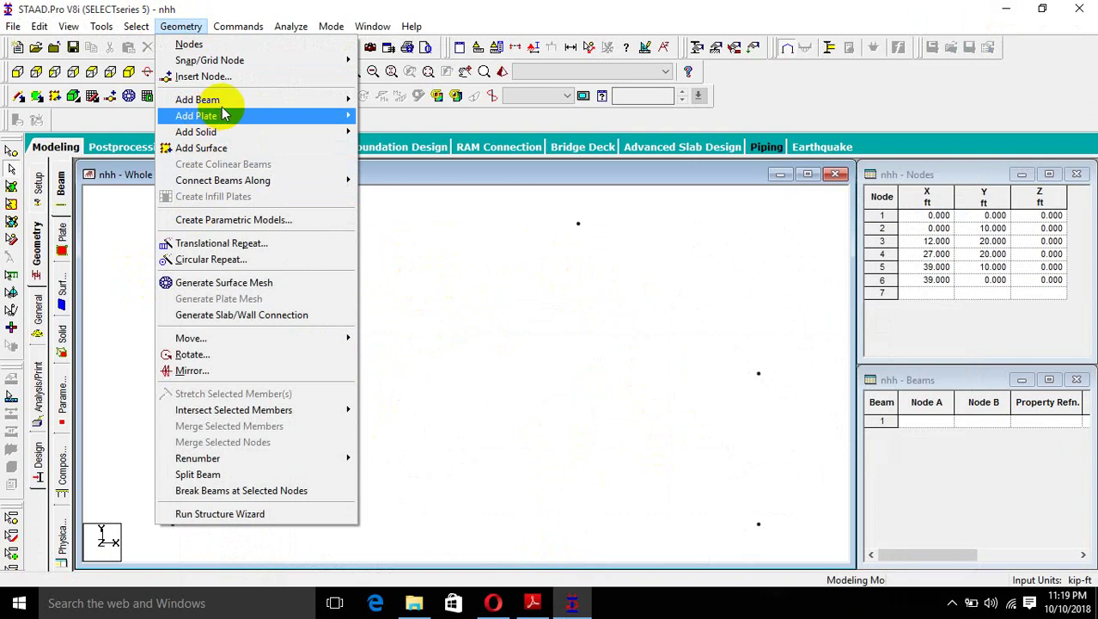
pyautogui.moveTo(221, 100)
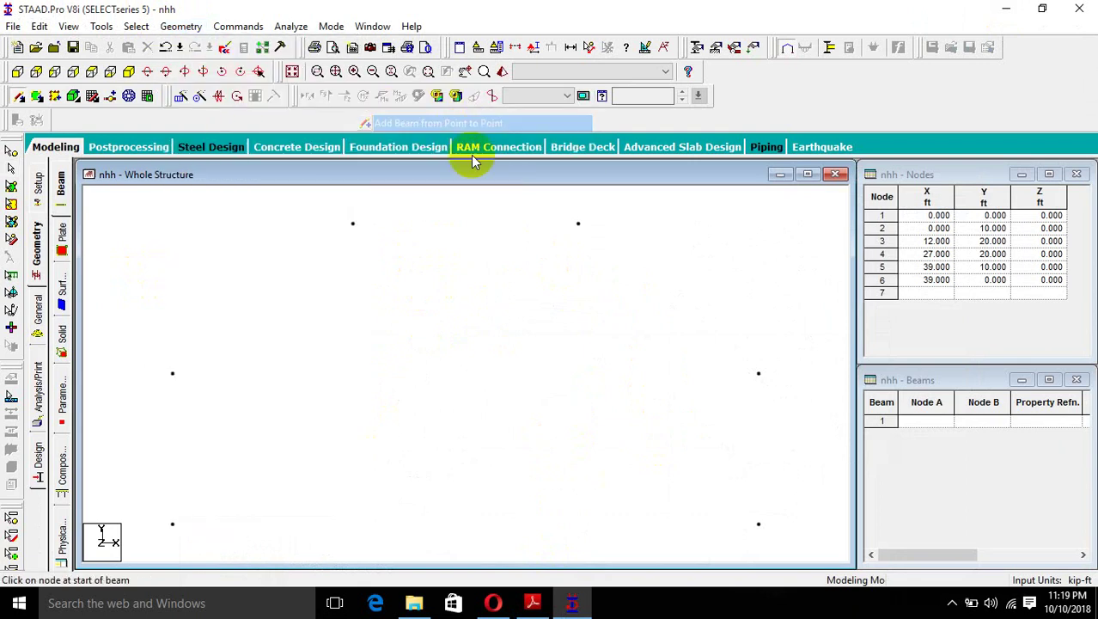
pyautogui.click(469, 130)
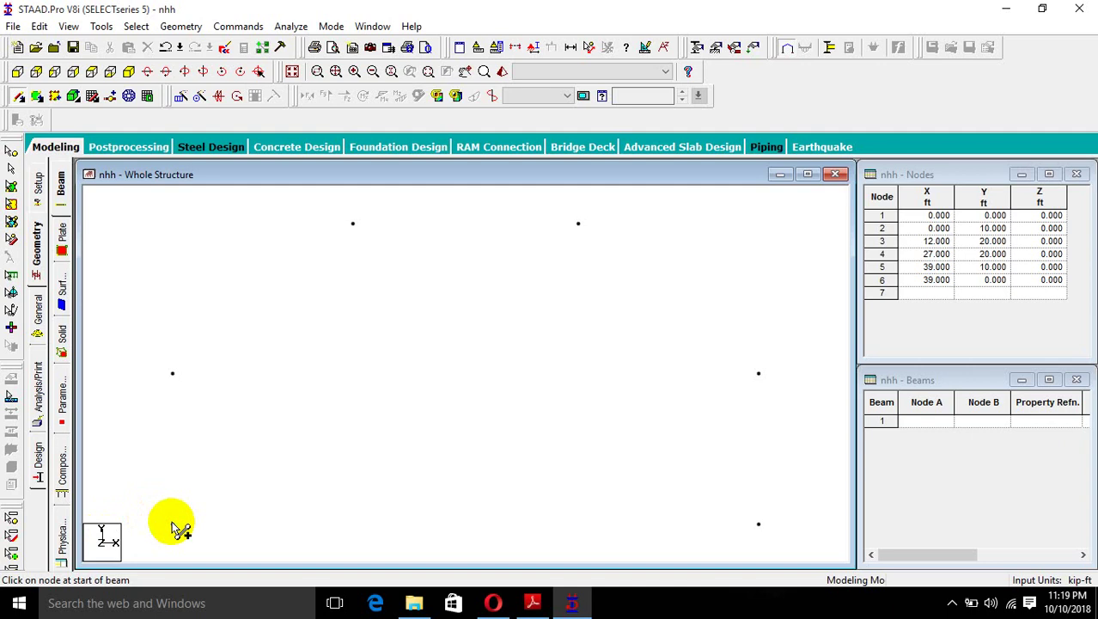
pyautogui.moveTo(172, 523); pyautogui.dragTo(172, 473)
pyautogui.moveTo(174, 378); pyautogui.dragTo(760, 524)
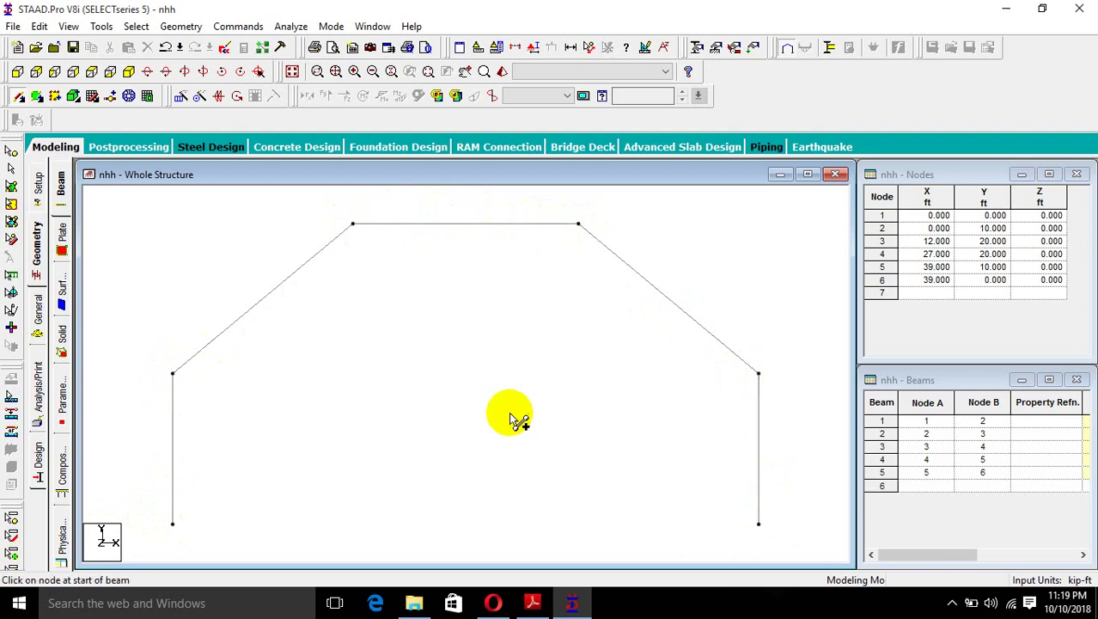
pyautogui.scroll(-1, 508, 357)
pyautogui.scroll(-1, 508, 355)
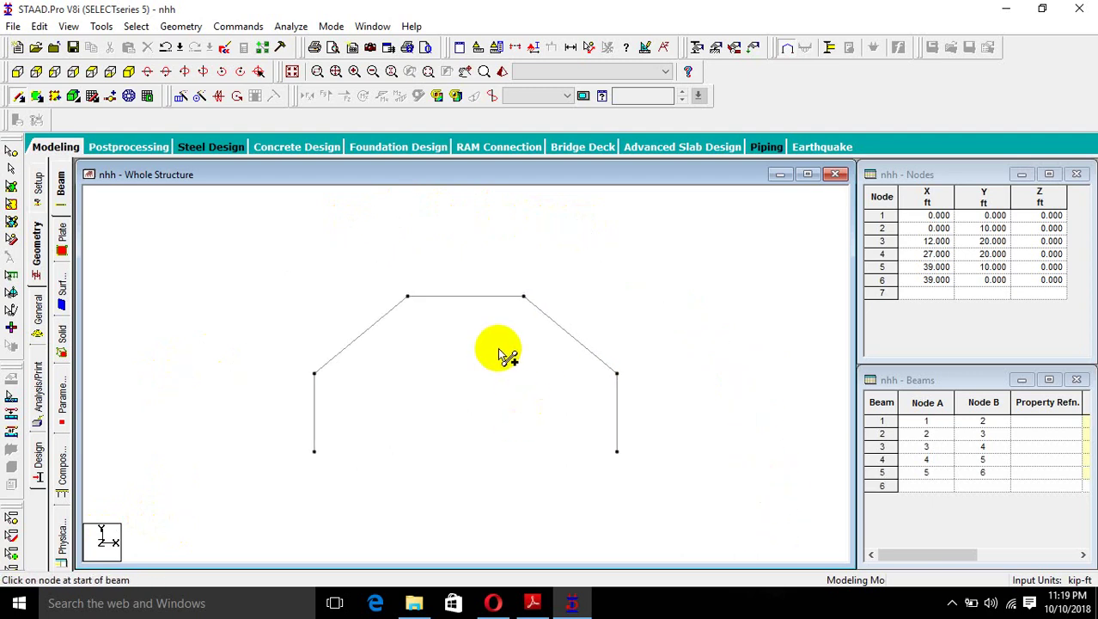
pyautogui.scroll(1, 505, 356)
pyautogui.scroll(-1, 505, 355)
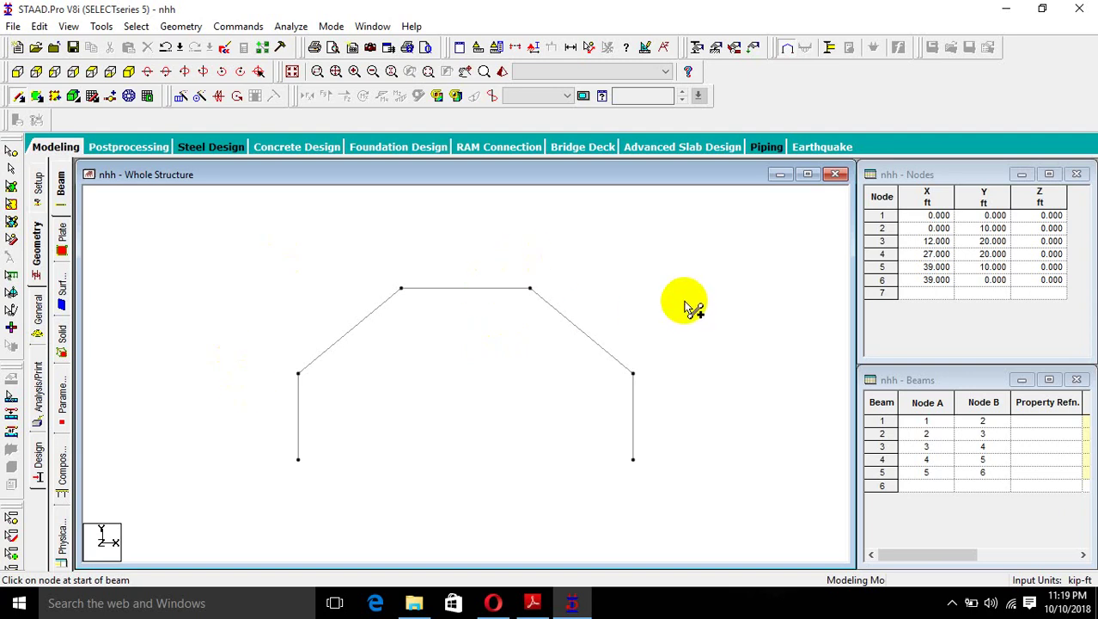
# Start defining a rectangular section property and check the section size in the Adobe Reader document, returning to STAAD.Pro
pyautogui.click(38, 316)
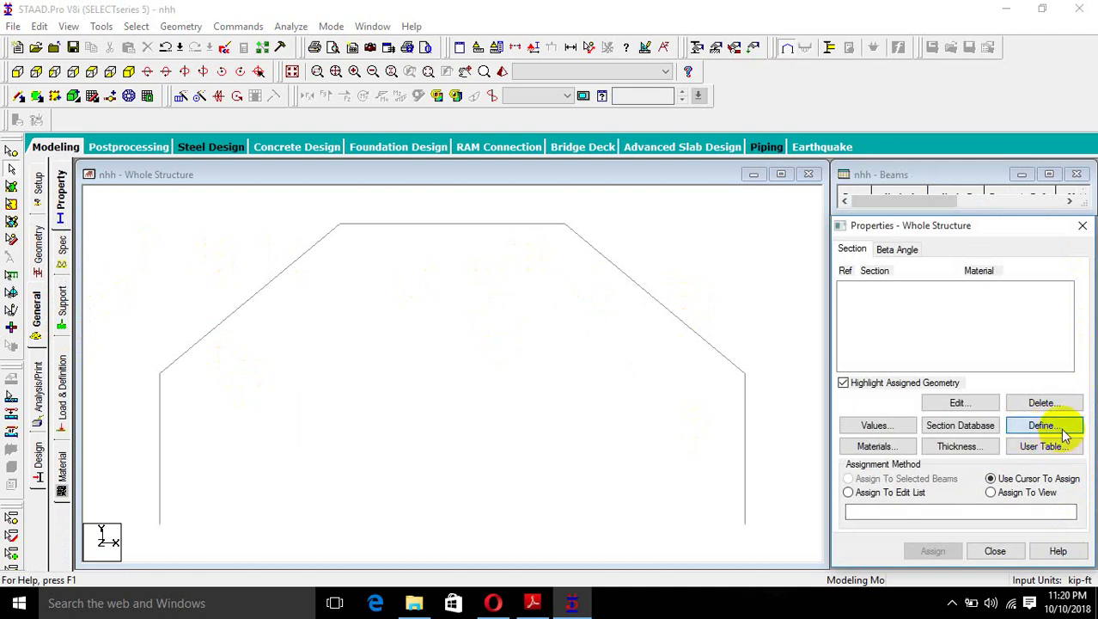
pyautogui.click(1044, 427)
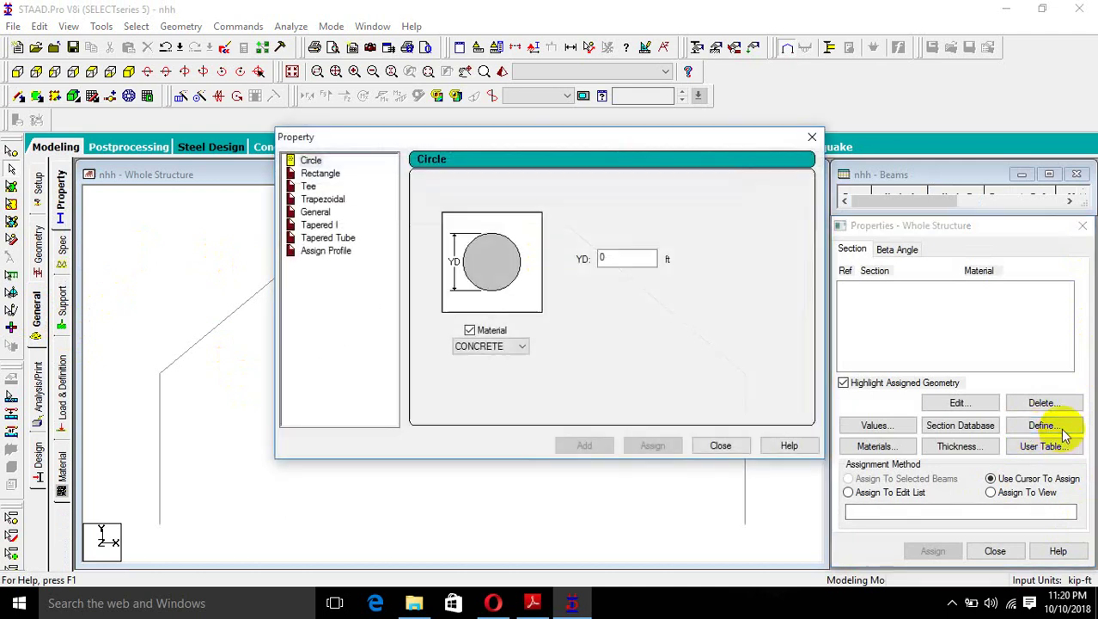
pyautogui.click(334, 182)
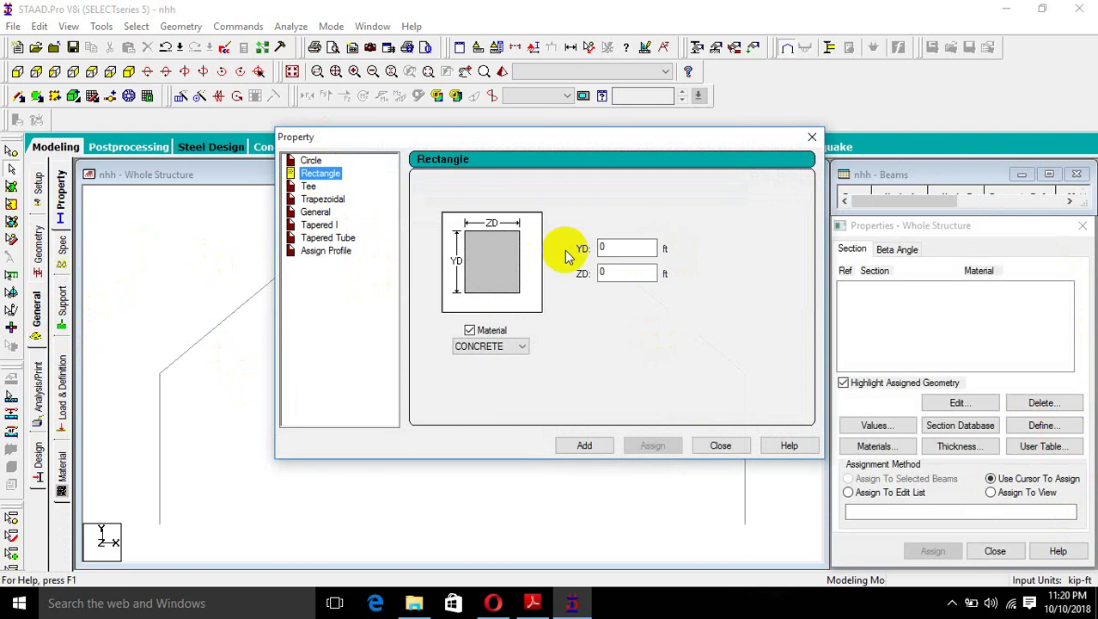
pyautogui.click(533, 602)
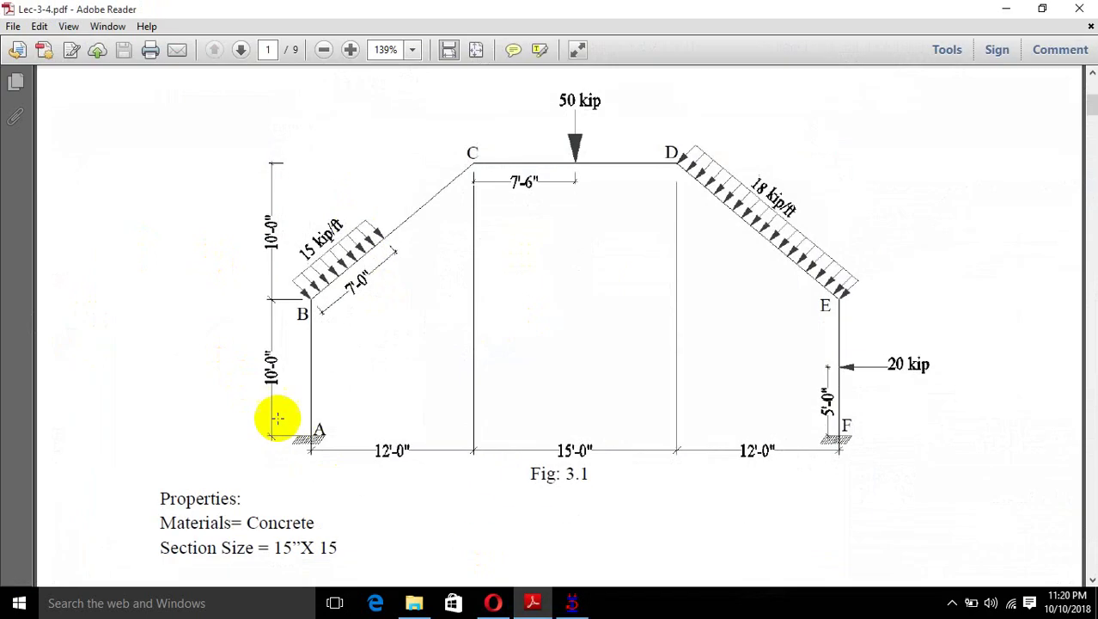
pyautogui.scroll(-3, 284, 417)
pyautogui.scroll(-1, 258, 413)
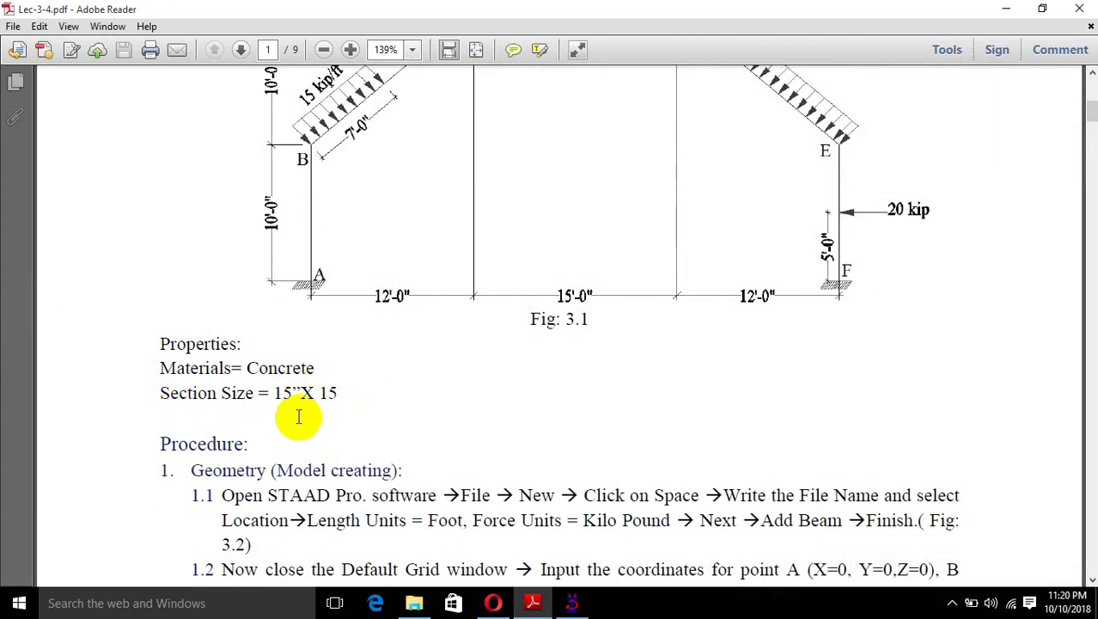
pyautogui.click(1008, 10)
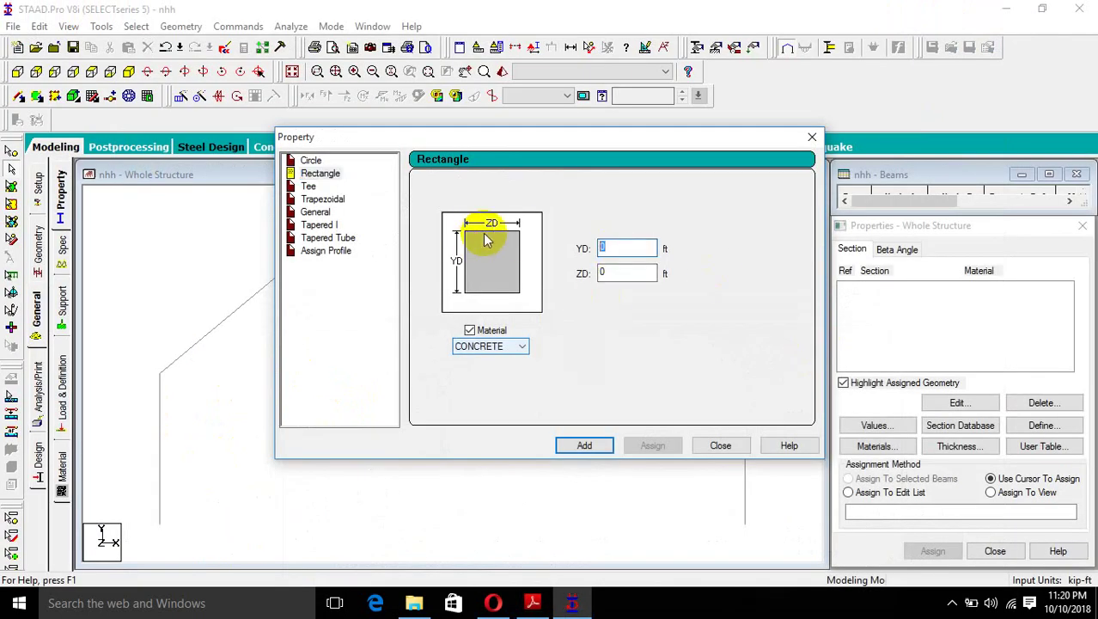
# Add the rectangular section with YD 1.25 ft, ZD 1.25 ft and CONCRETE material, and close the section definition
pyautogui.write('1')
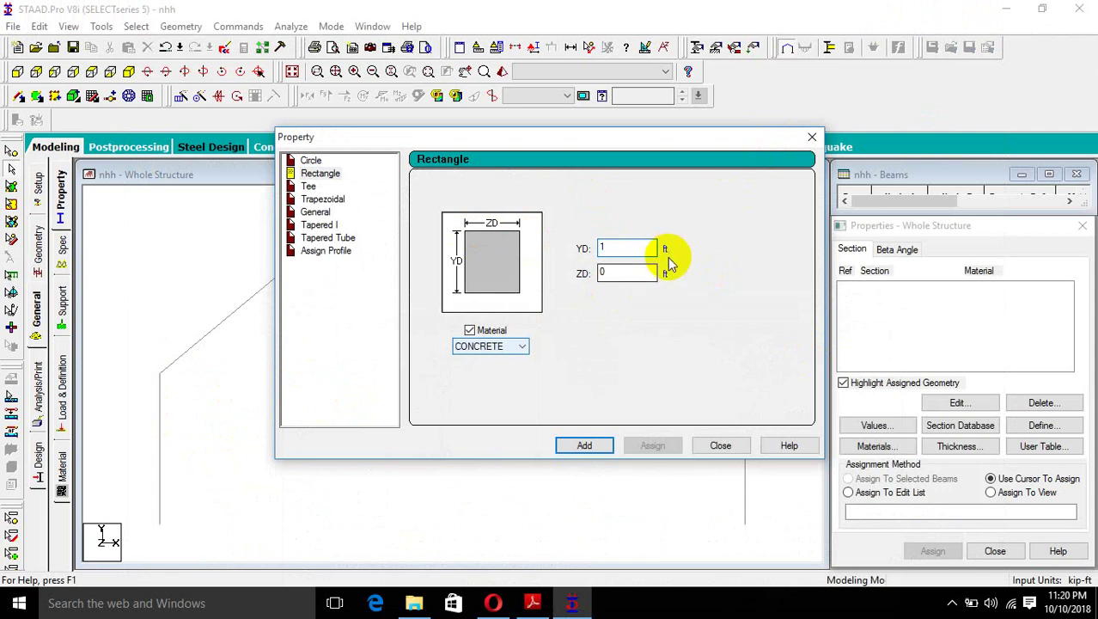
pyautogui.write('.25')
pyautogui.press('Tab')
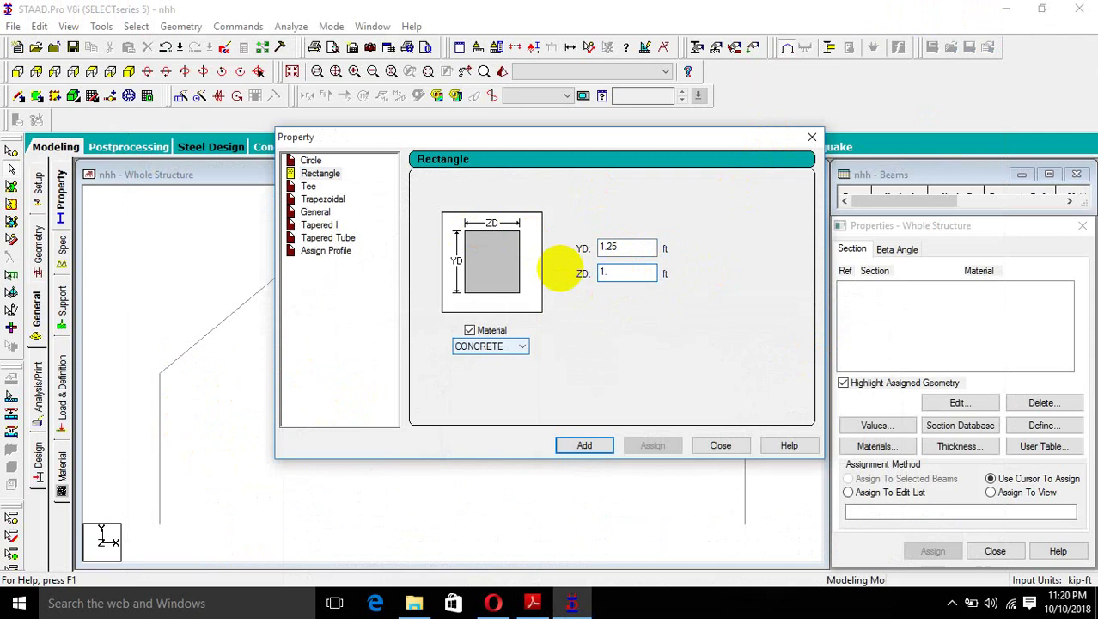
pyautogui.write('1.25')
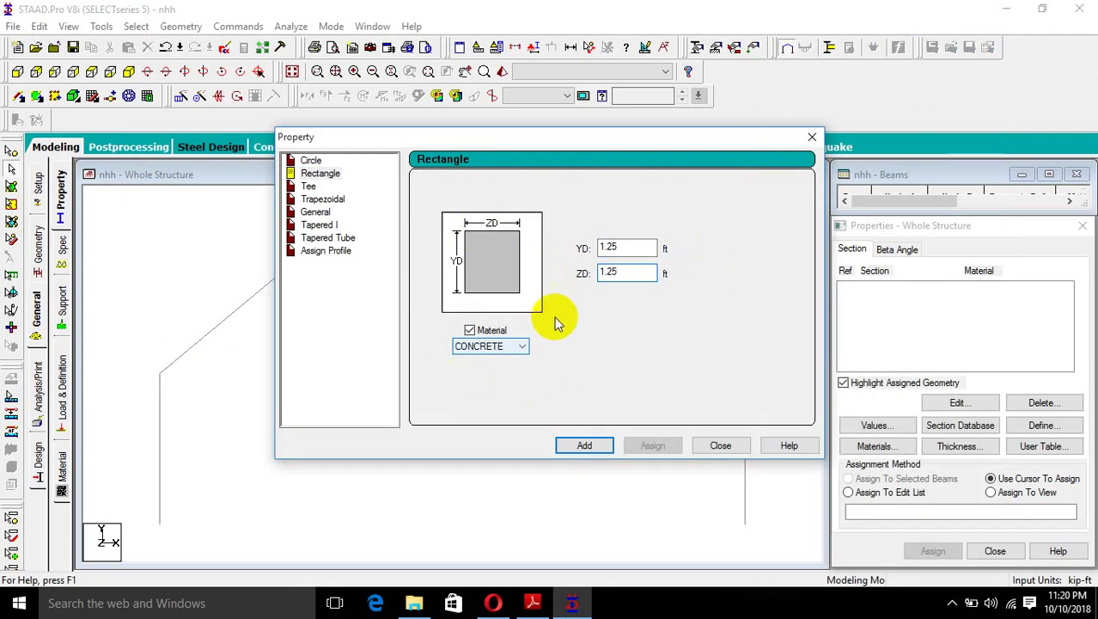
pyautogui.click(522, 347)
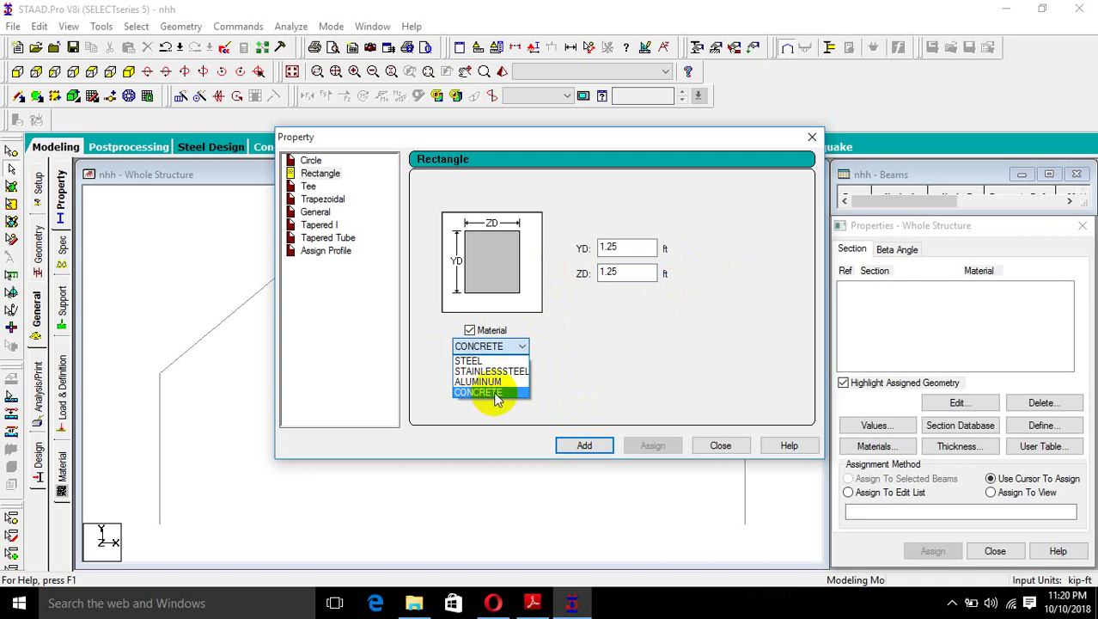
pyautogui.click(497, 393)
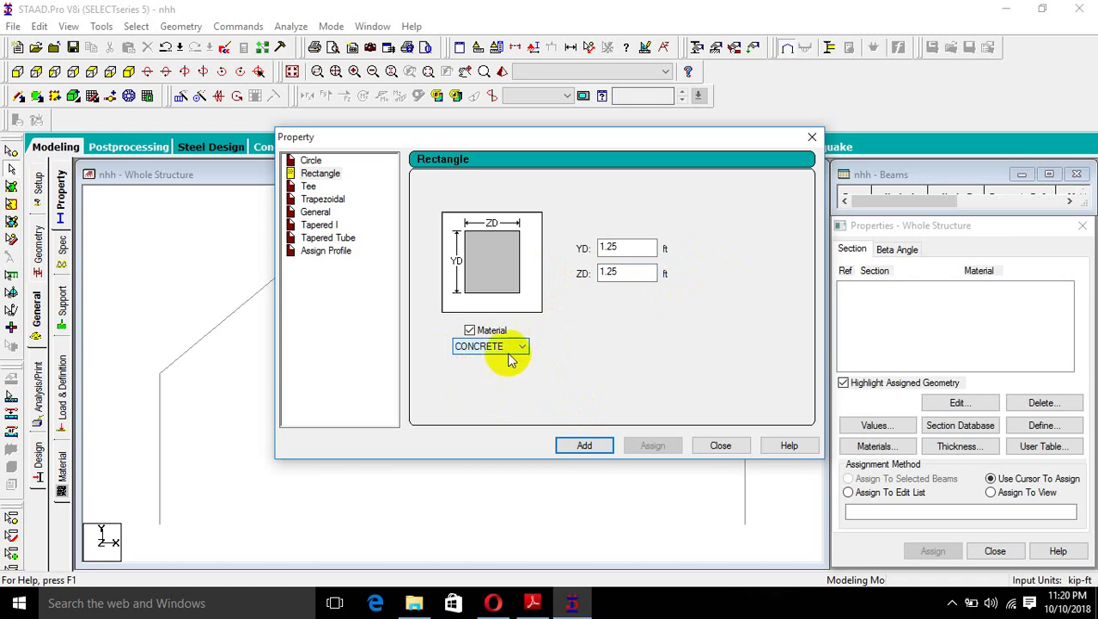
pyautogui.click(584, 446)
pyautogui.click(721, 446)
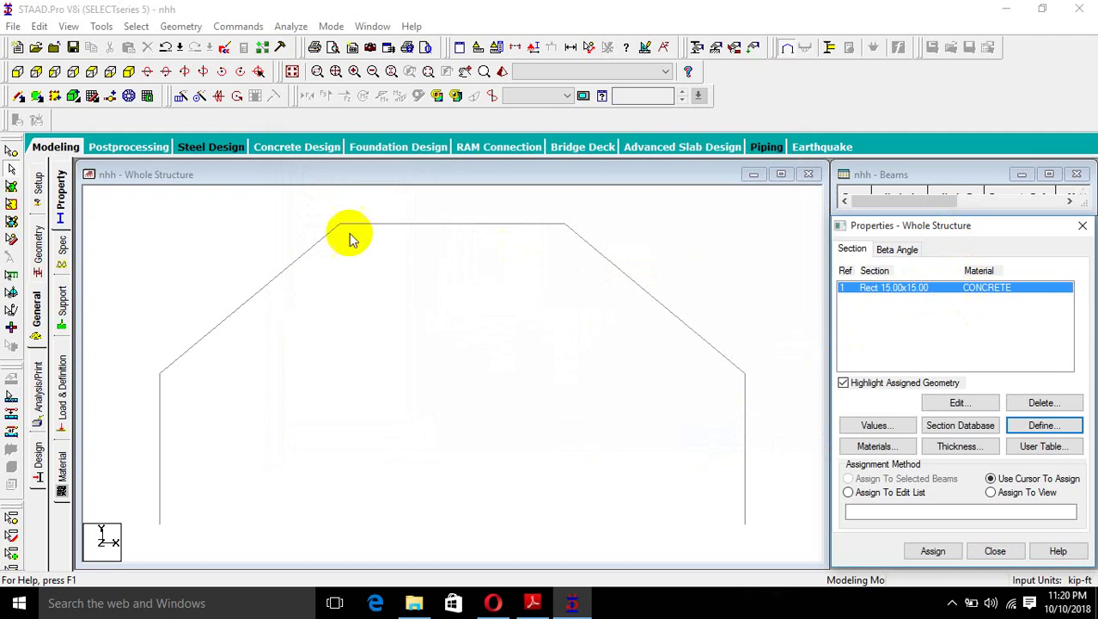
# Assign the Rect 15.00x15.00 concrete section to all frame members using the Assign To View method
pyautogui.scroll(-3, 231, 257)
pyautogui.moveTo(134, 217); pyautogui.dragTo(688, 493)
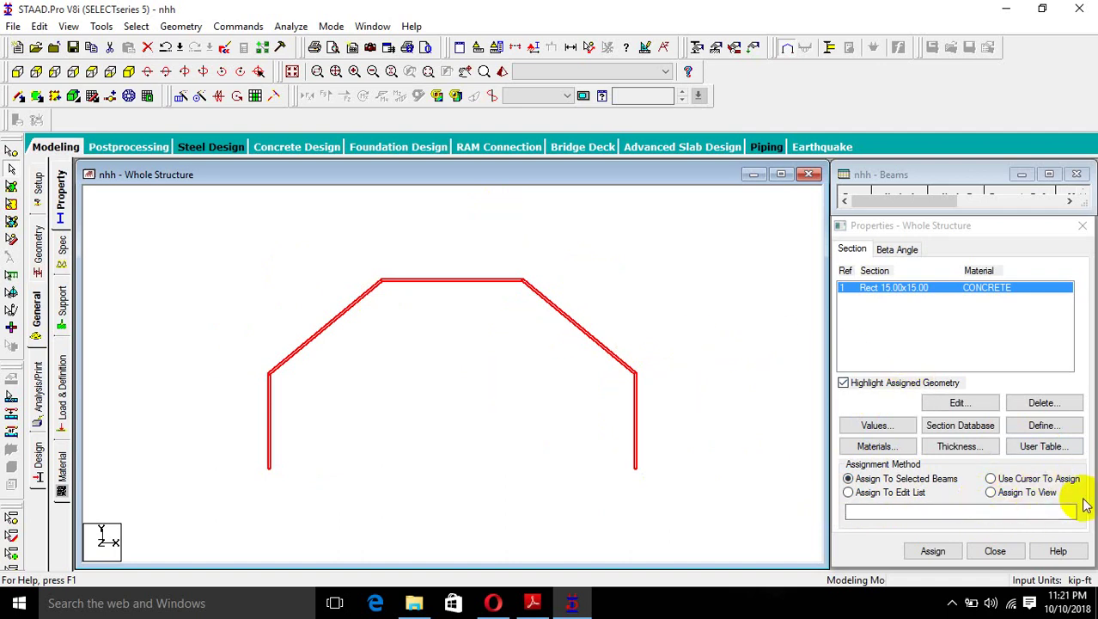
pyautogui.click(992, 494)
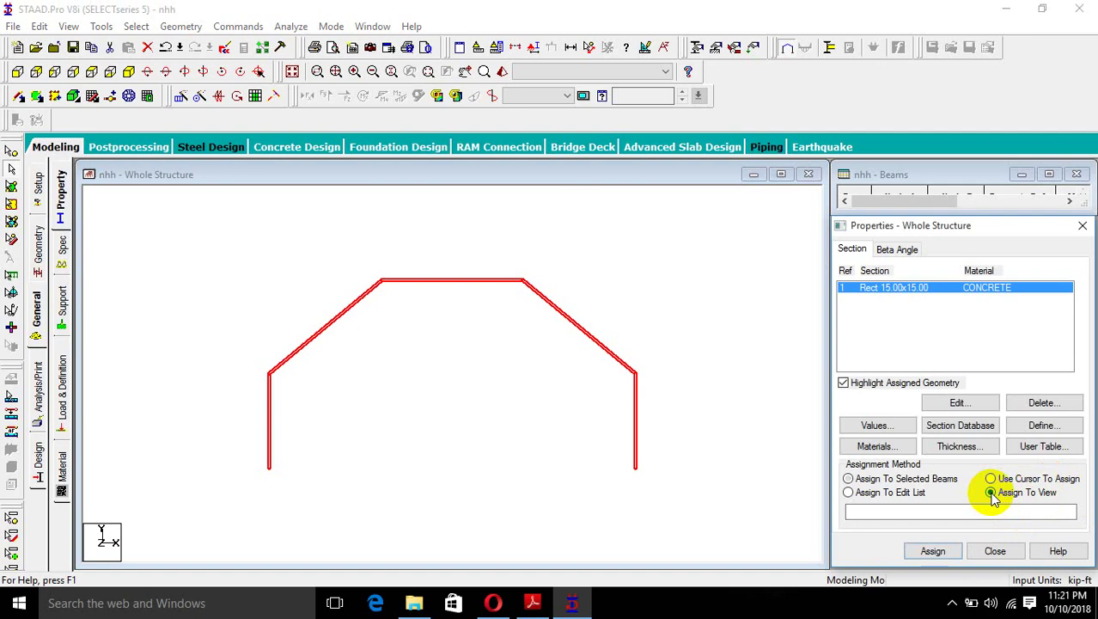
pyautogui.click(939, 554)
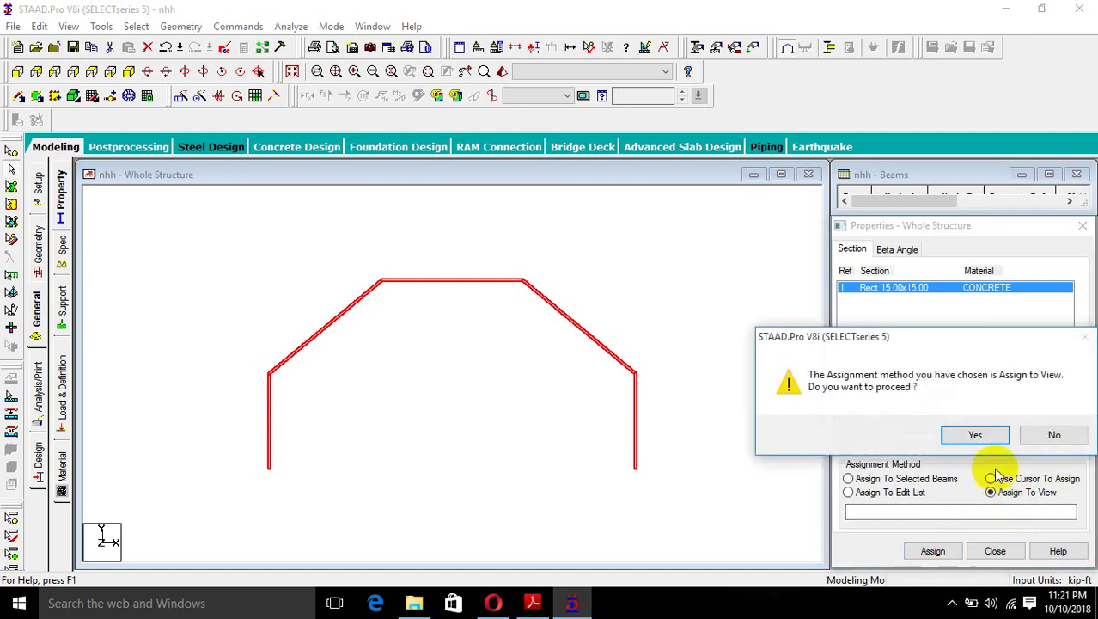
pyautogui.click(977, 435)
pyautogui.moveTo(709, 387); pyautogui.dragTo(625, 393, button='middle')
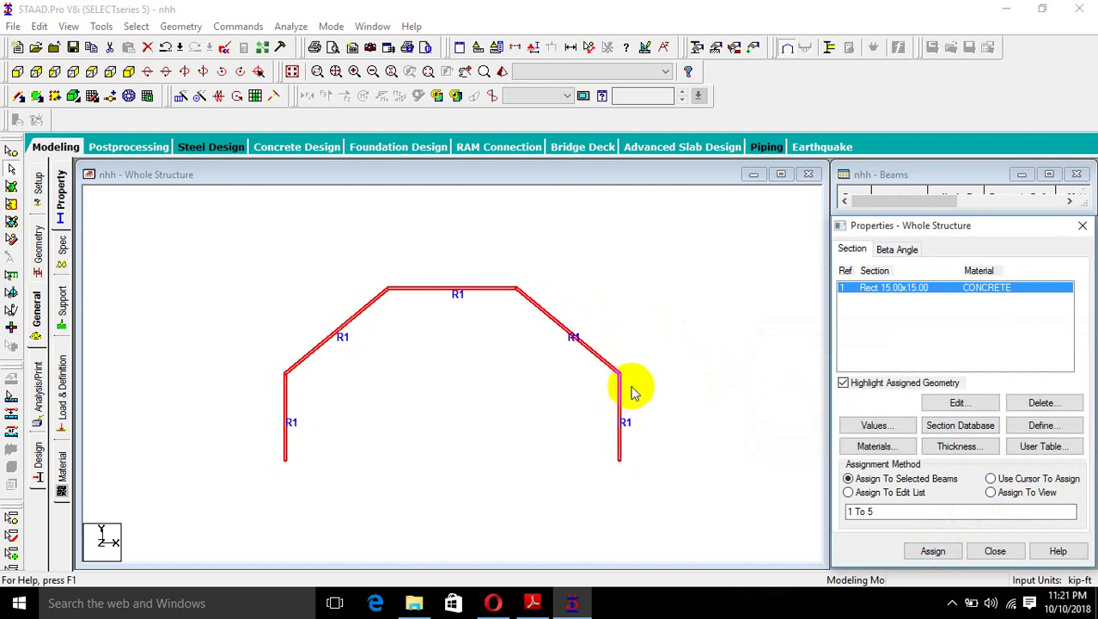
pyautogui.moveTo(662, 376); pyautogui.dragTo(294, 286, button='middle')
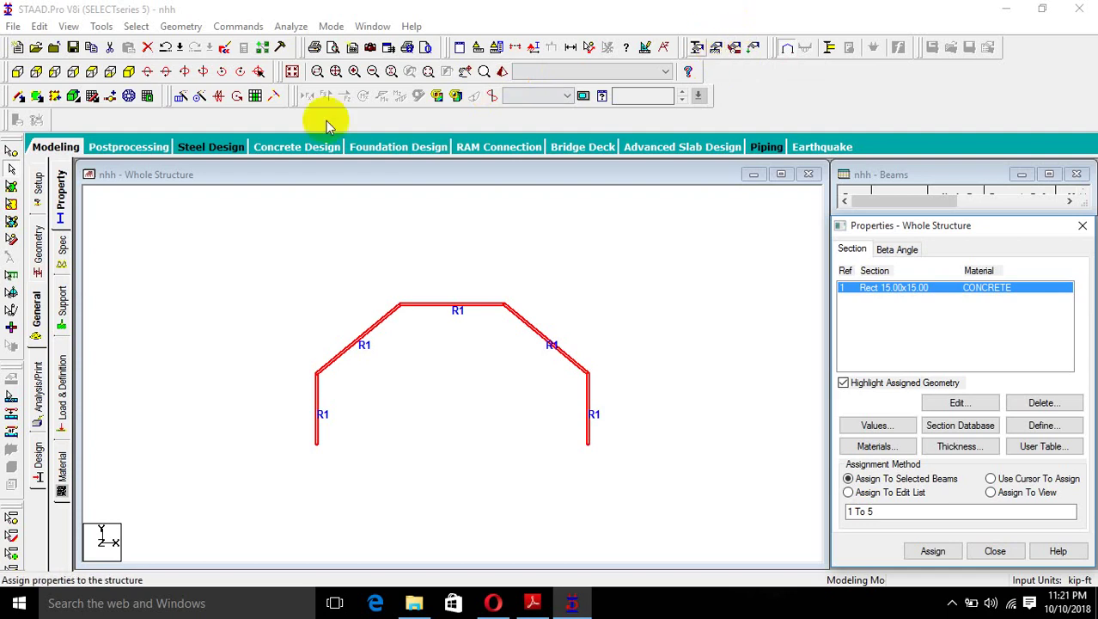
# Check the base supports in the Adobe Reader figure and, back in STAAD.Pro, create a fixed support
pyautogui.click(63, 305)
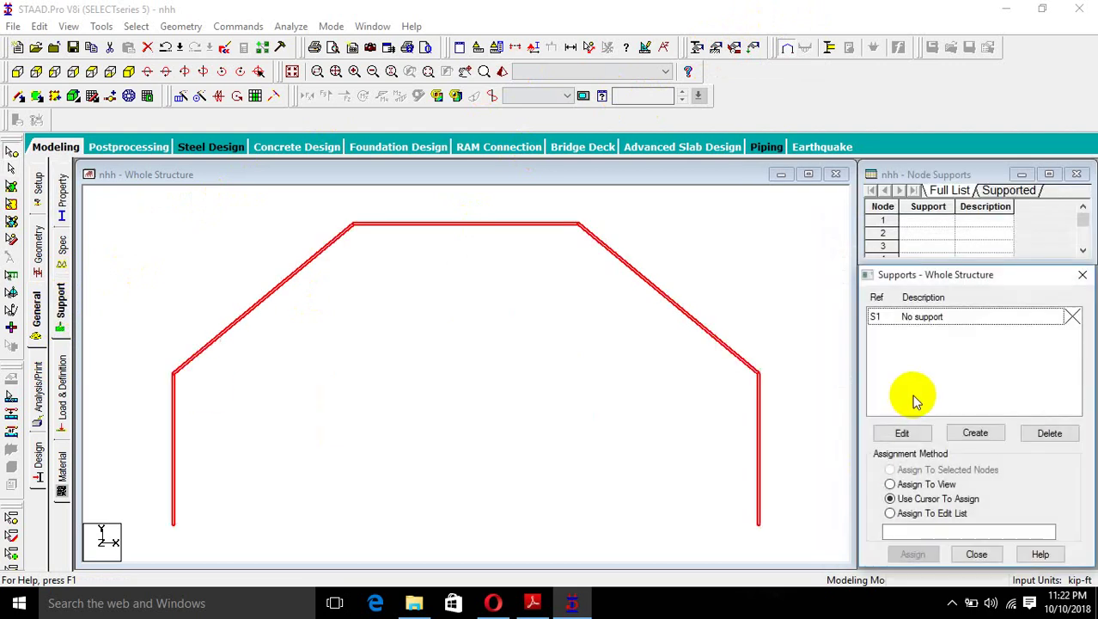
pyautogui.click(532, 601)
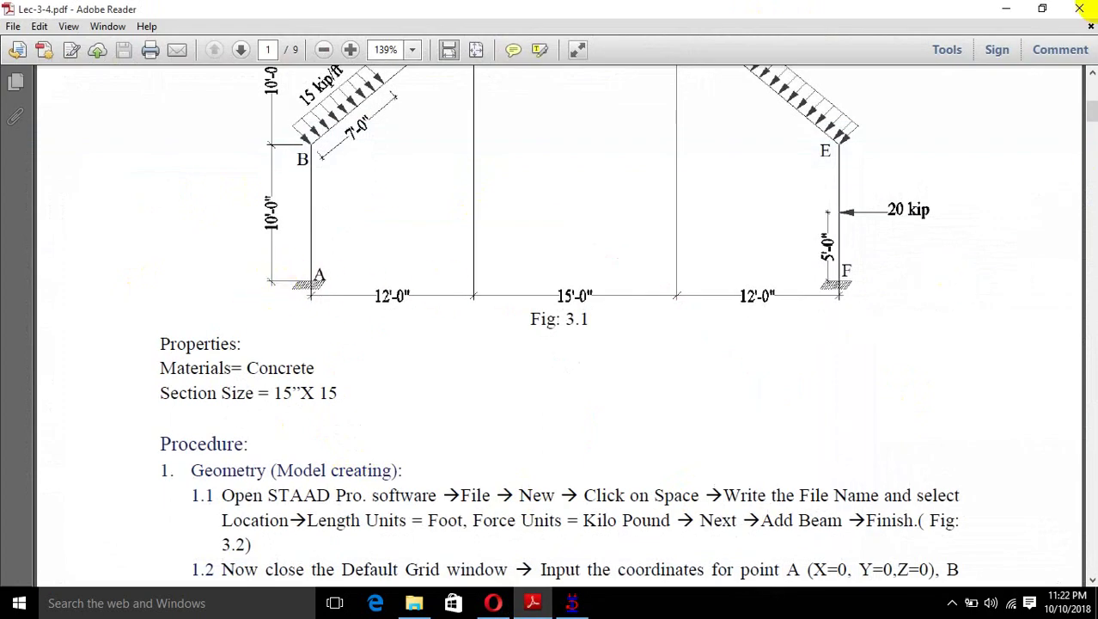
pyautogui.click(1007, 10)
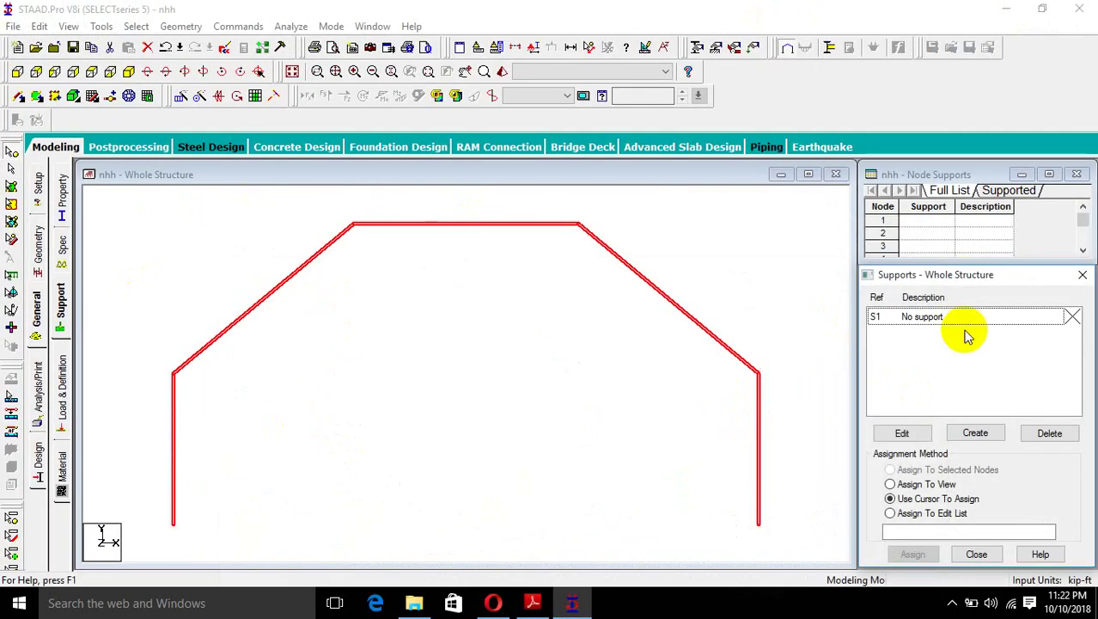
pyautogui.click(978, 435)
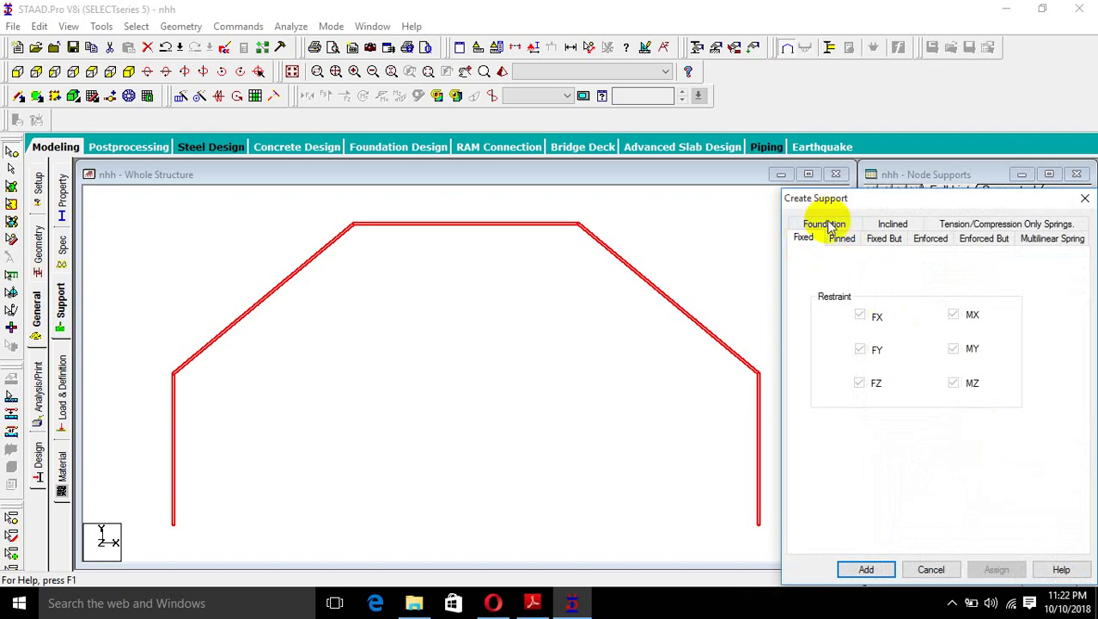
pyautogui.click(866, 569)
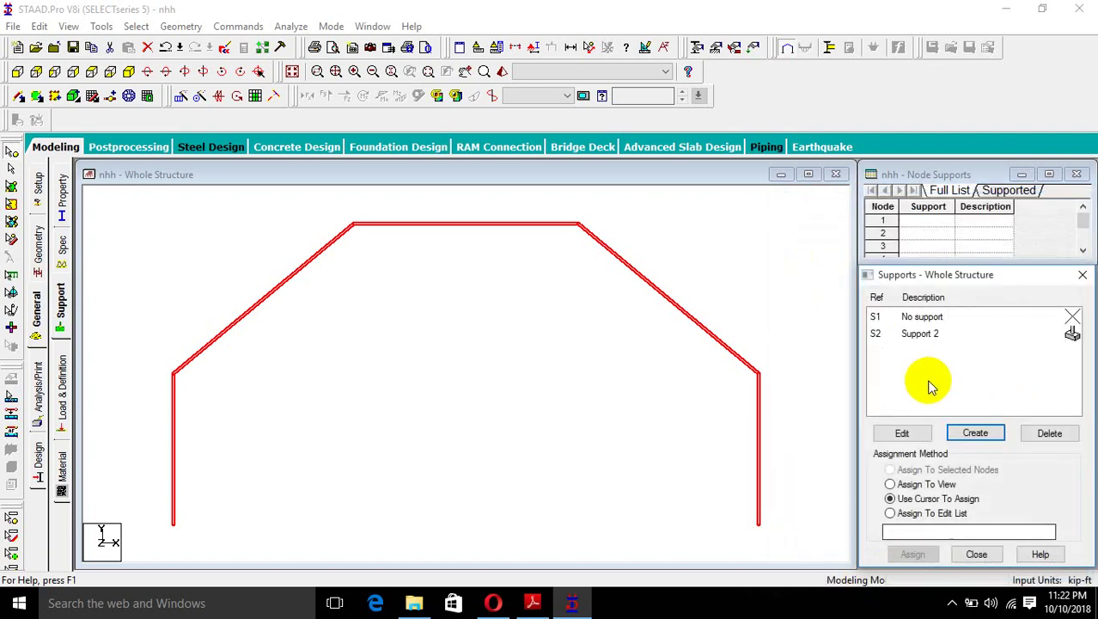
pyautogui.click(1042, 459)
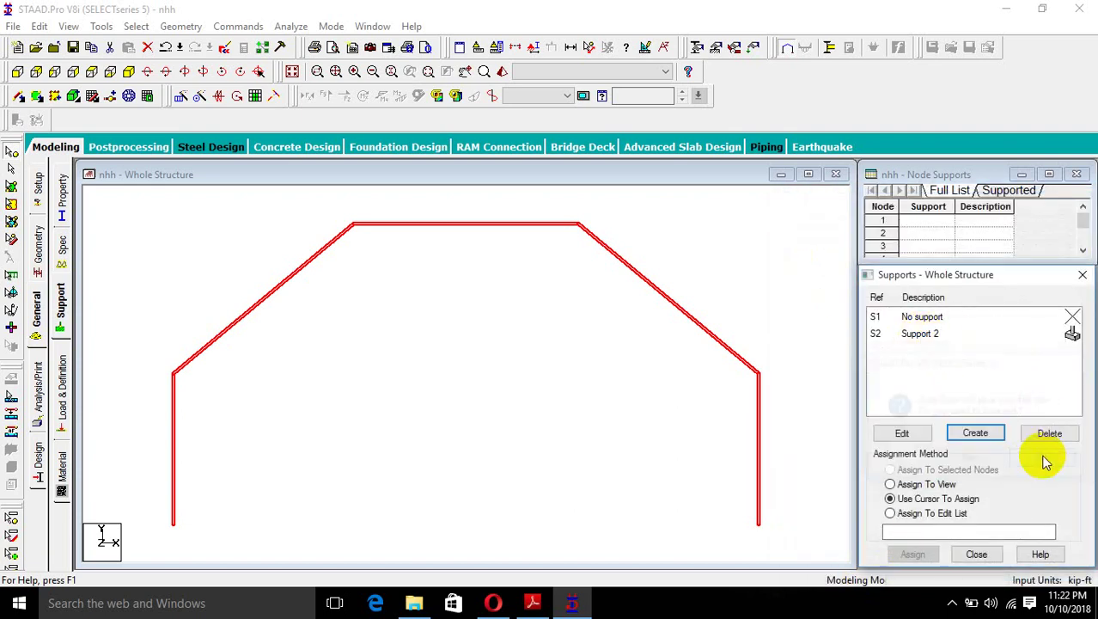
# Assign the fixed support S2 to the two column base nodes, 1 and 6, using the Assign To Selected Nodes method
pyautogui.click(936, 336)
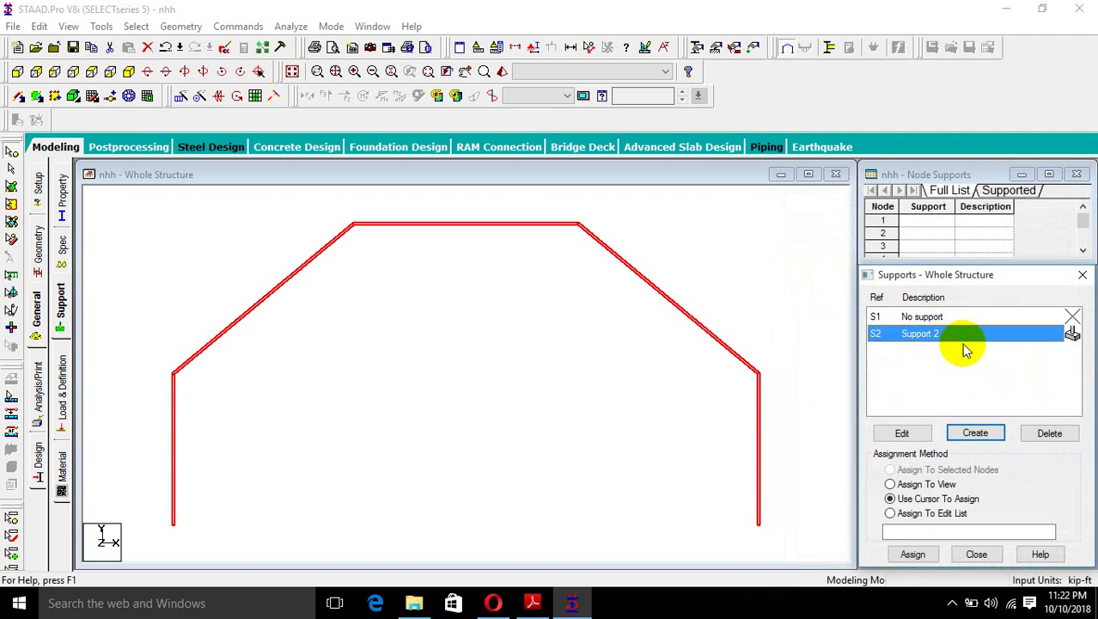
pyautogui.scroll(-1, 740, 507)
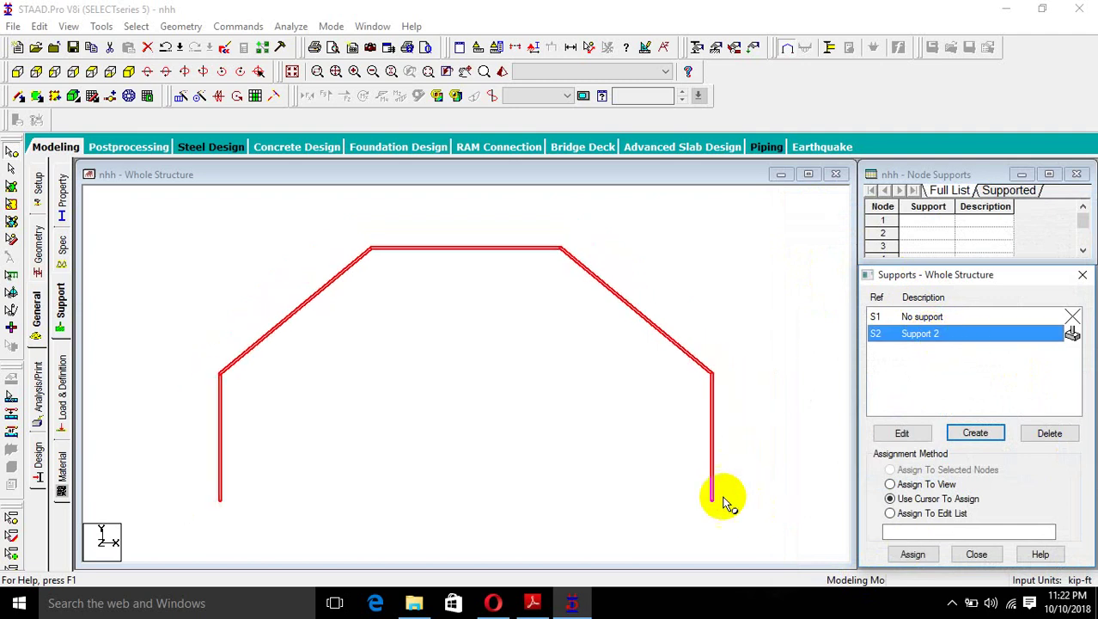
pyautogui.scroll(-1, 724, 502)
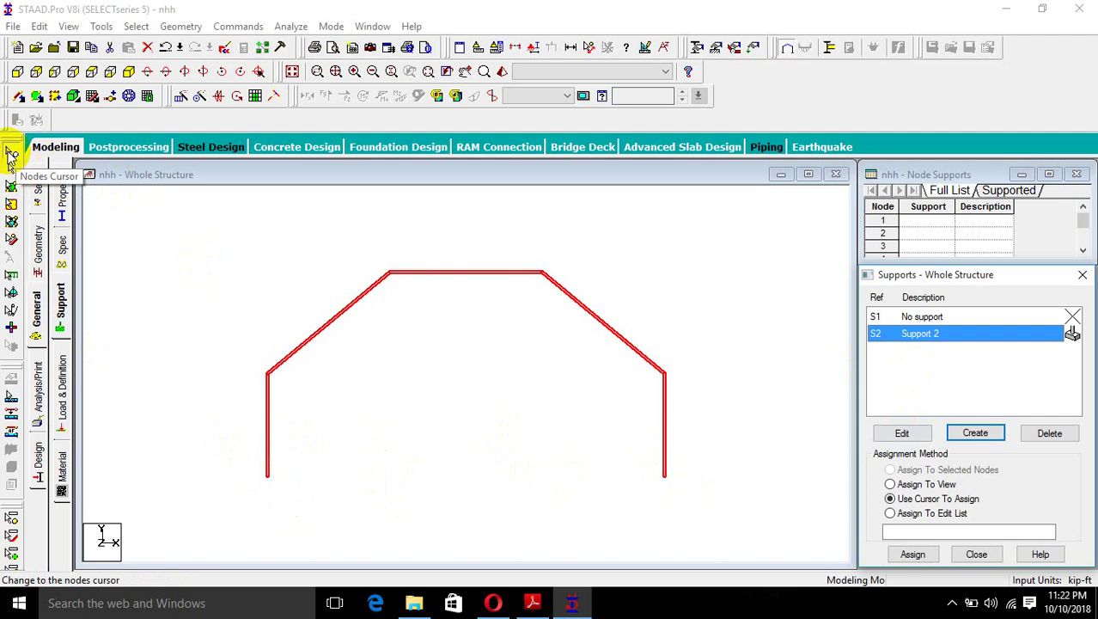
pyautogui.click(11, 157)
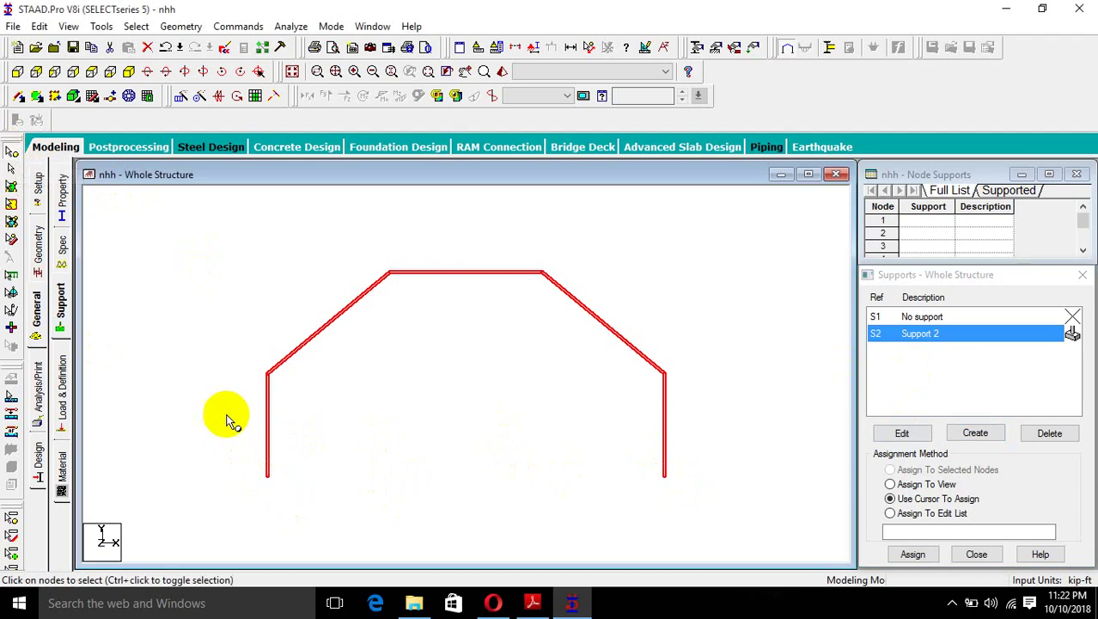
pyautogui.moveTo(198, 411); pyautogui.dragTo(737, 516)
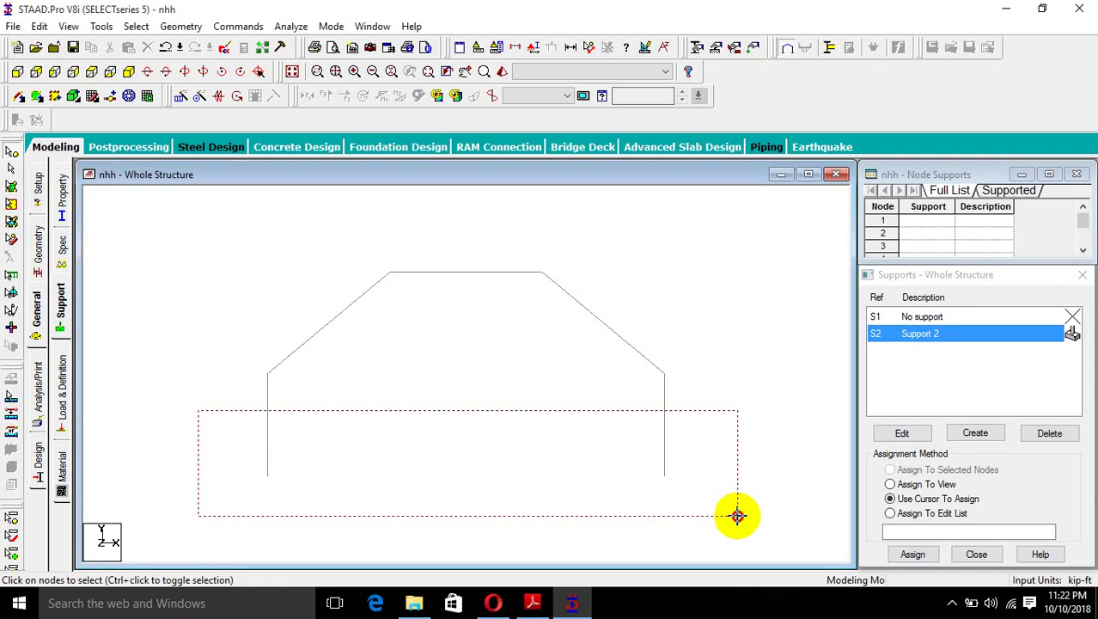
pyautogui.moveTo(739, 519); pyautogui.dragTo(738, 519)
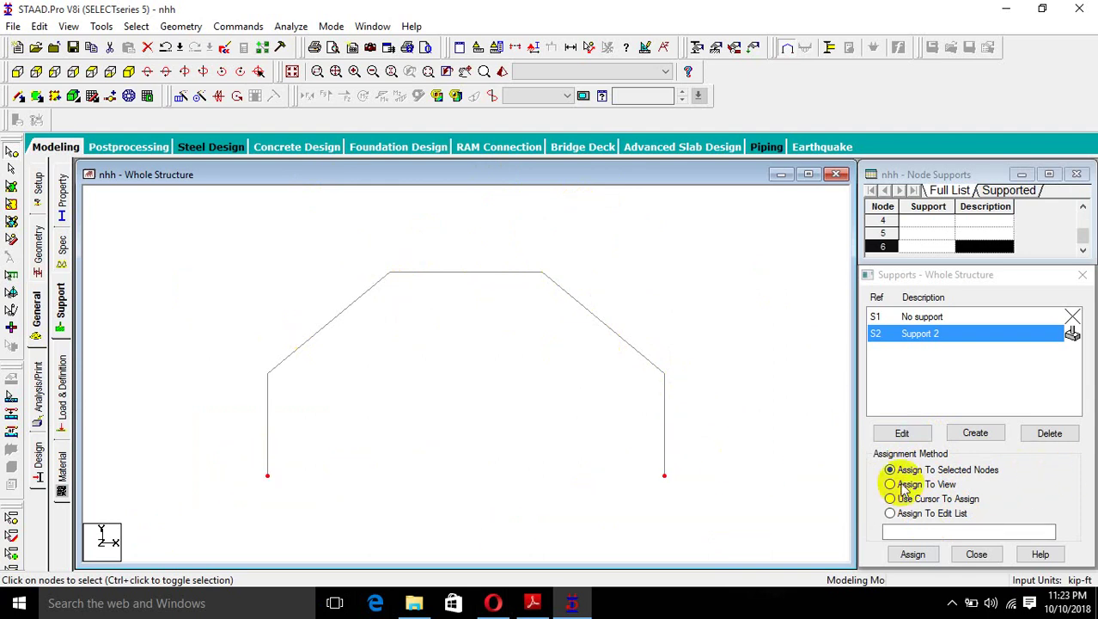
pyautogui.click(913, 554)
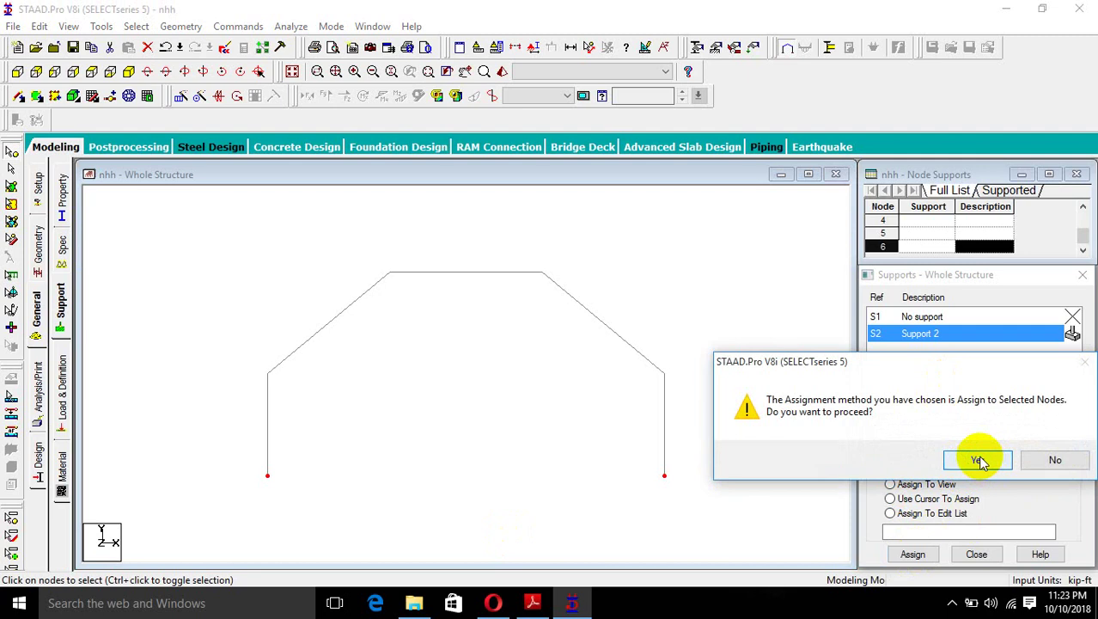
pyautogui.click(975, 459)
pyautogui.scroll(-2, 550, 421)
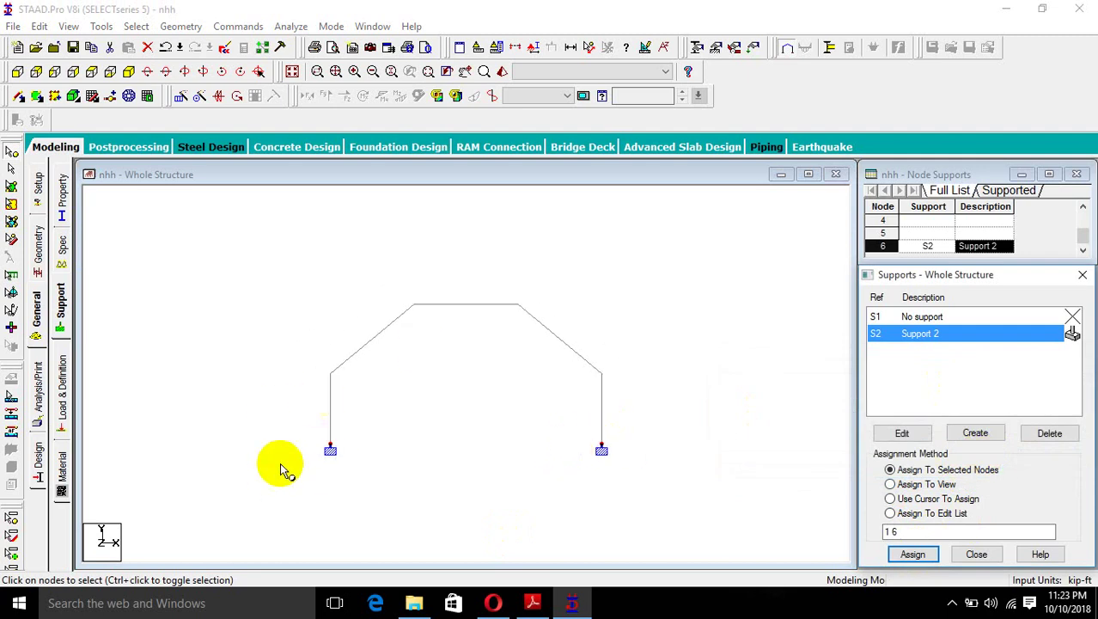